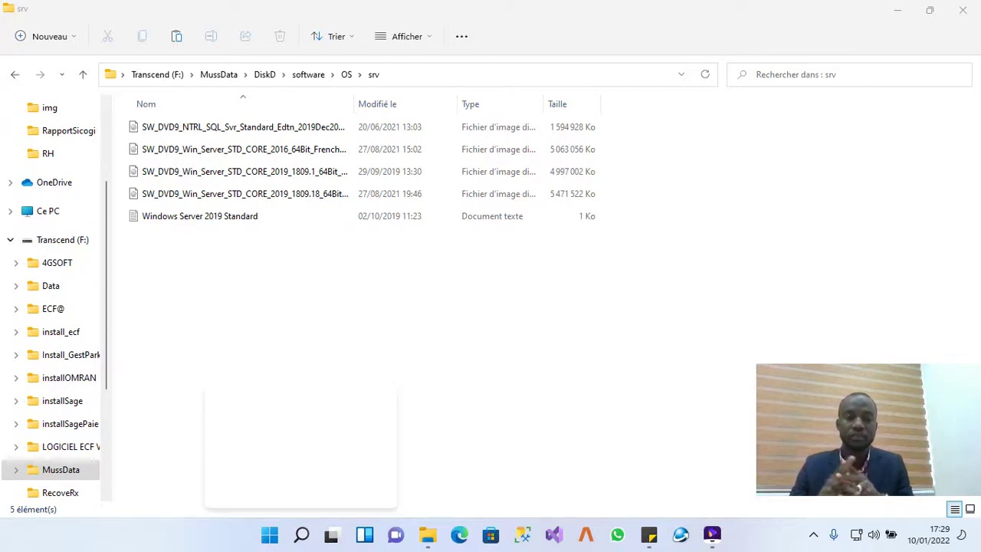
# Close the open folder windows and search the web in Google Chrome for "download sql server".
pyautogui.click(962, 10)
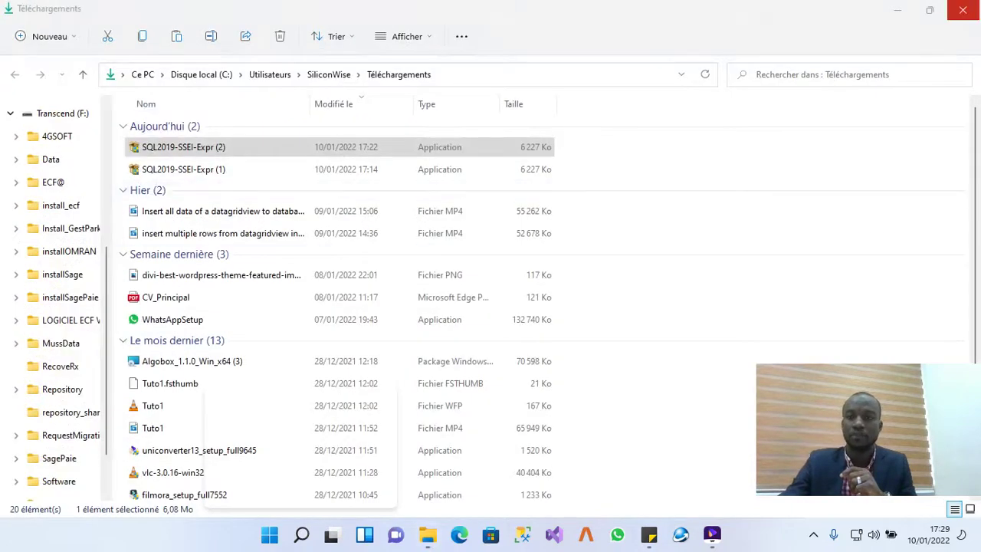
pyautogui.click(962, 10)
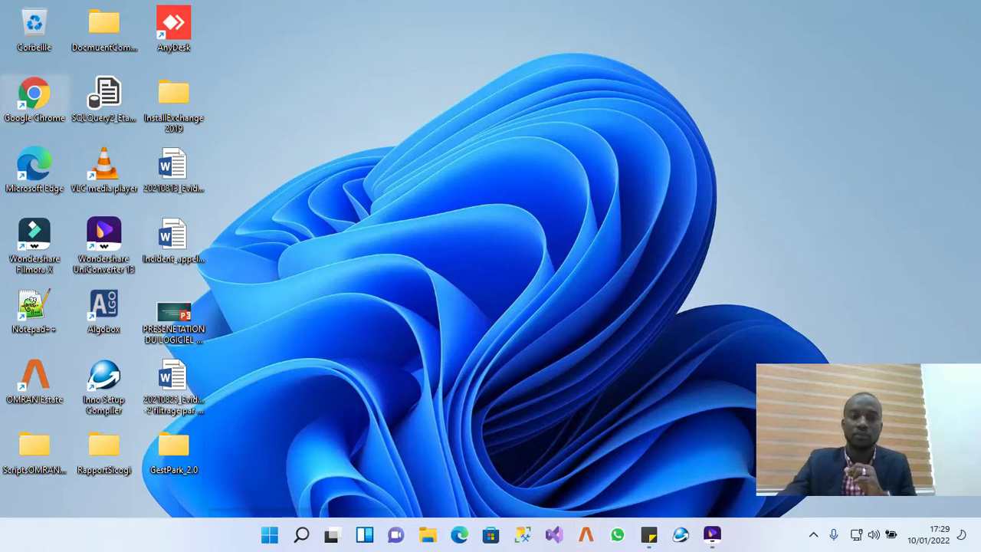
pyautogui.doubleClick(34, 96)
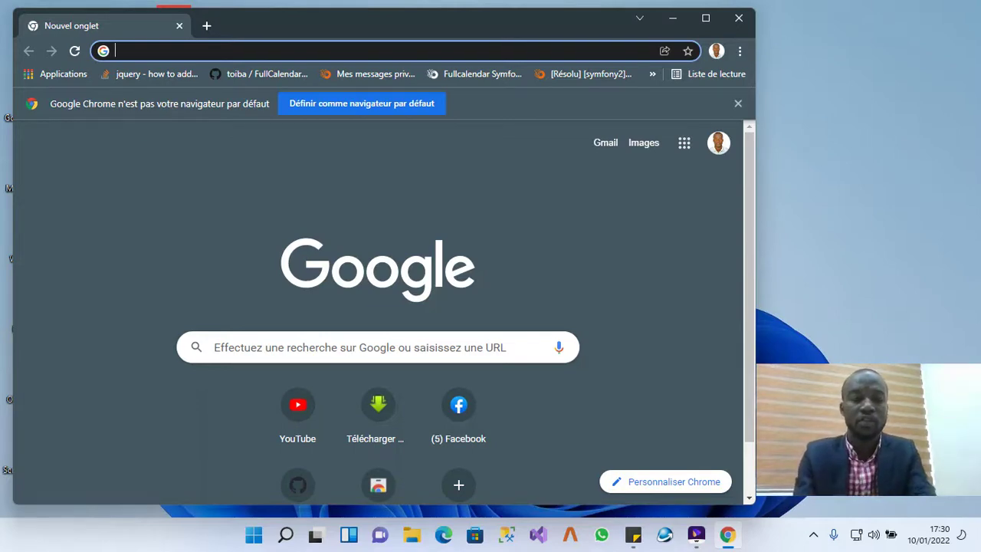
pyautogui.write('dow')
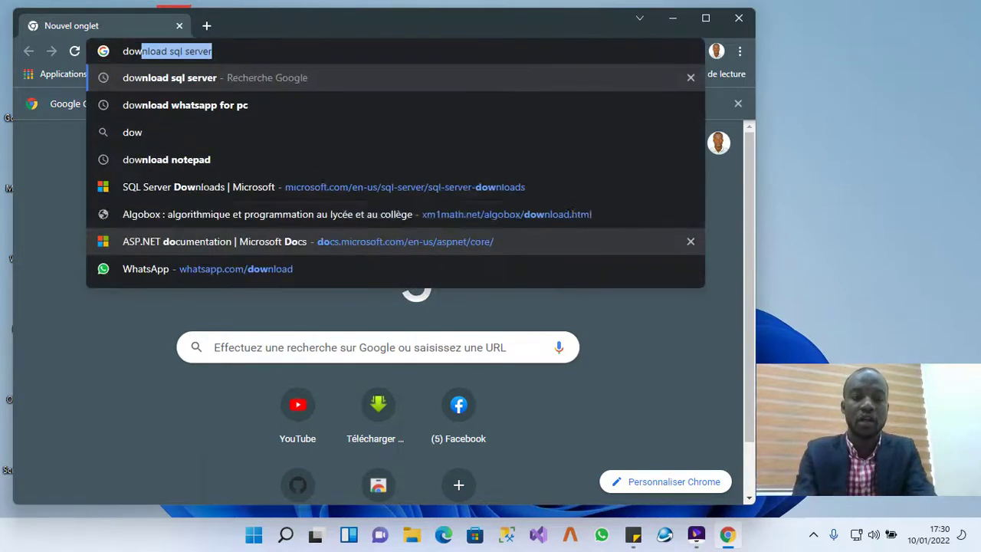
pyautogui.press('Return')
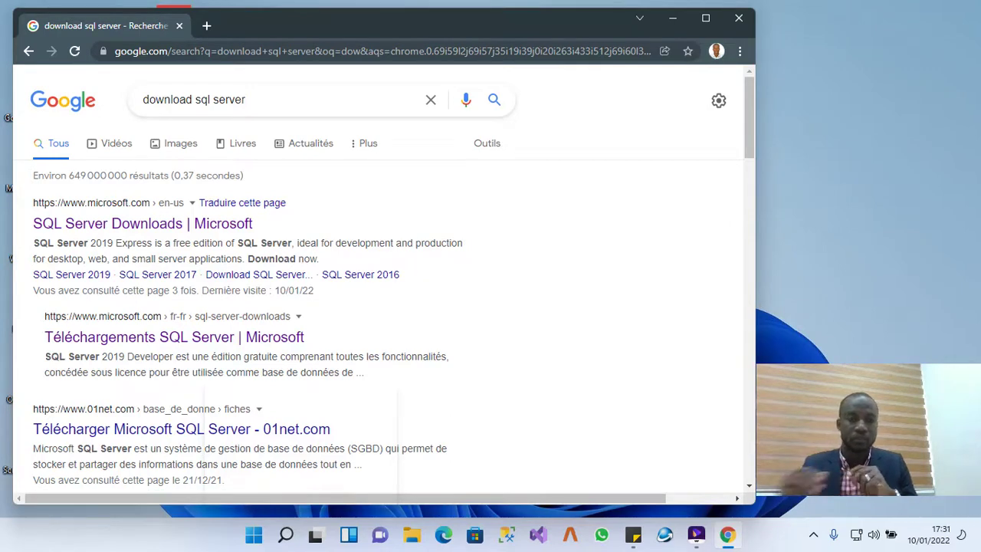
# Open the Microsoft "SQL Server Downloads" search result in a new tab and switch to it.
pyautogui.rightClick(117, 224)
pyautogui.click(154, 230)
pyautogui.click(259, 26)
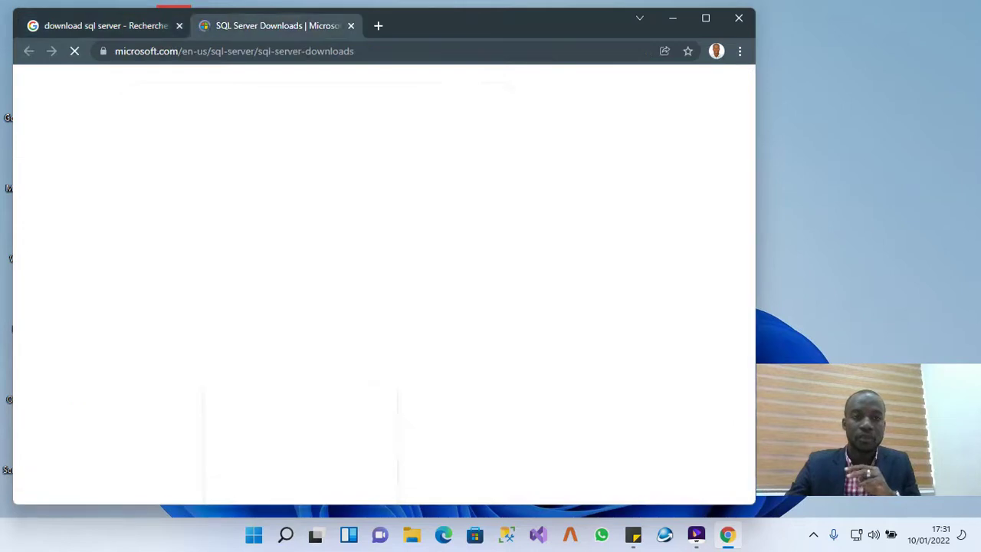
pyautogui.moveTo(578, 85)
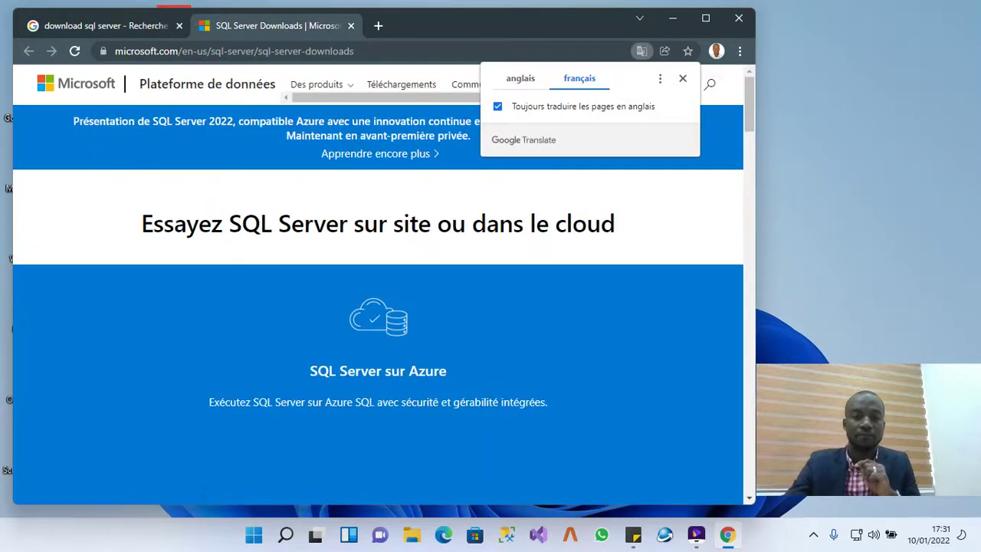
# Download the SQL Server 2019 Express edition installer from the Microsoft page and launch it from the download folder.
pyautogui.scroll(-5, 378, 307)
pyautogui.scroll(-3, 378, 279)
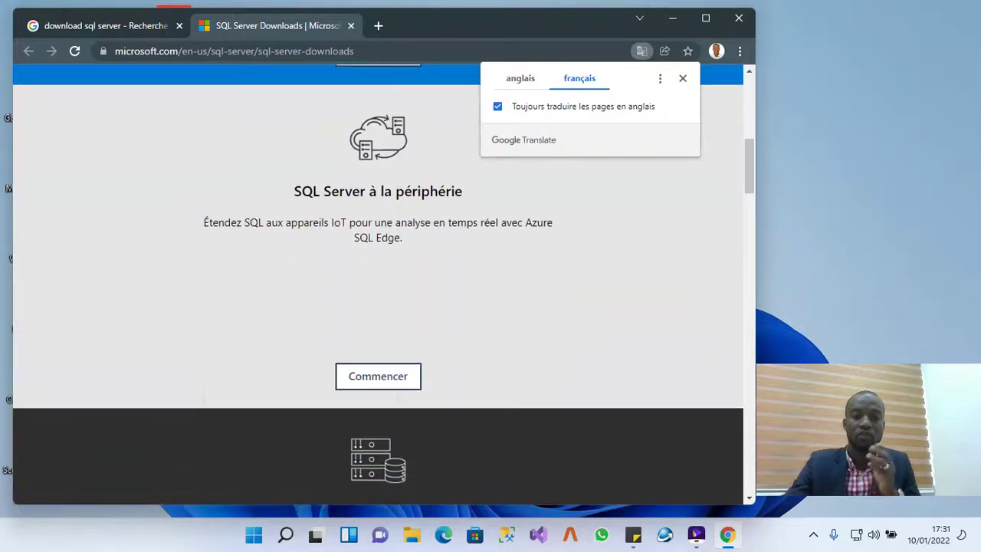
pyautogui.scroll(-10, 378, 284)
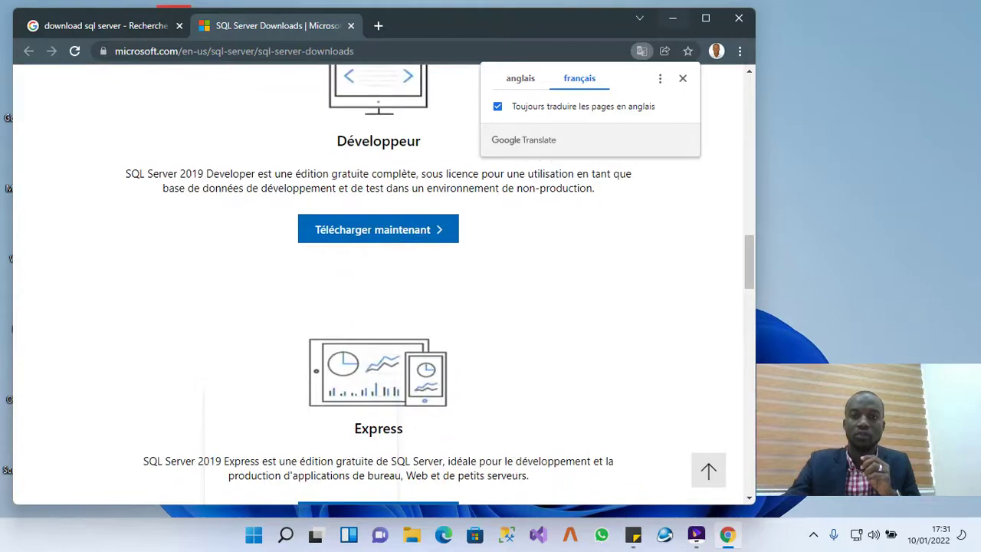
pyautogui.click(705, 17)
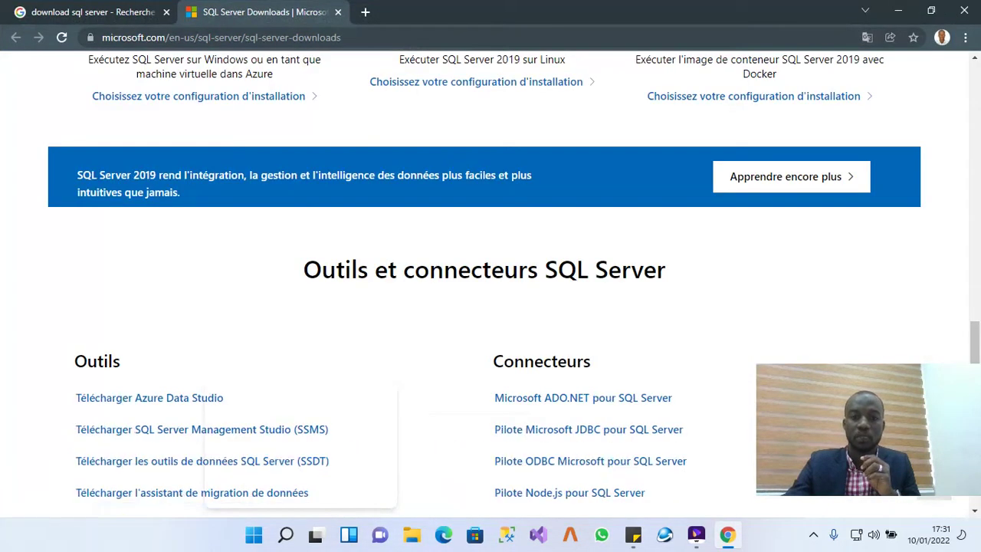
pyautogui.scroll(5, 491, 306)
pyautogui.scroll(5, 490, 307)
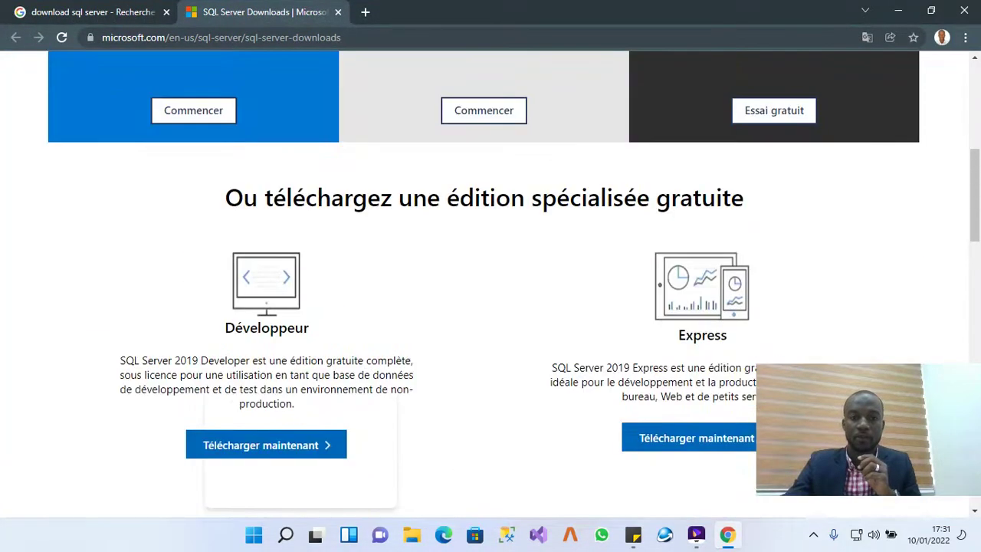
pyautogui.scroll(-2, 491, 307)
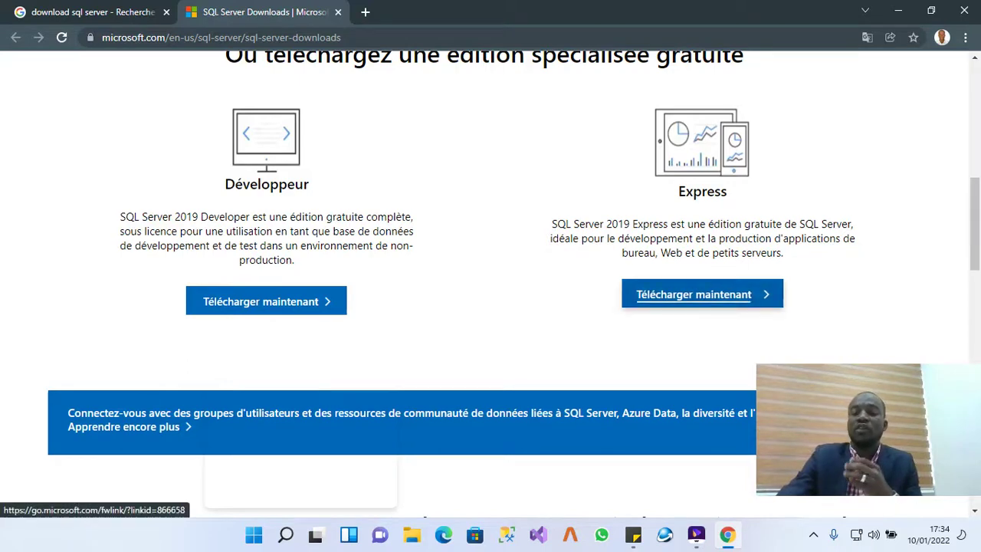
pyautogui.click(694, 295)
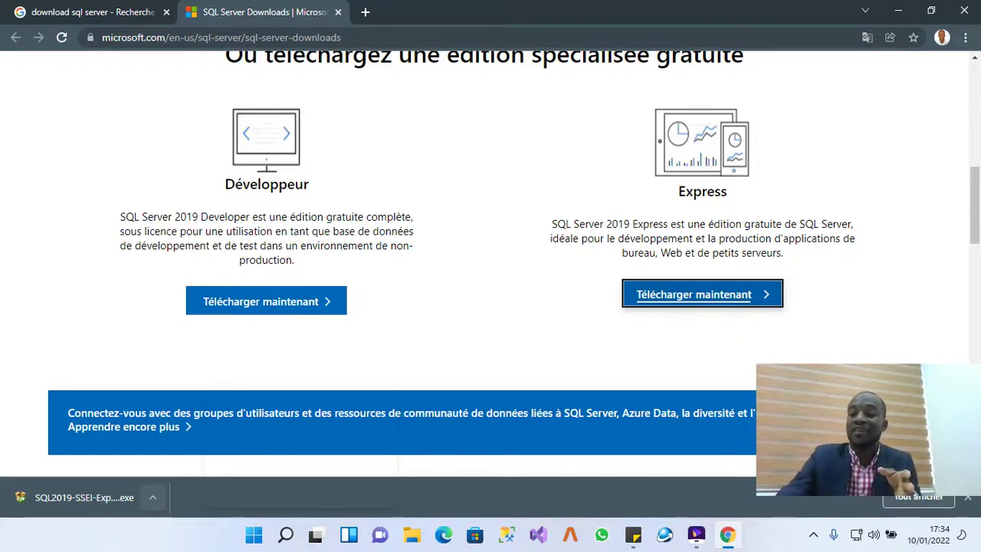
pyautogui.click(152, 497)
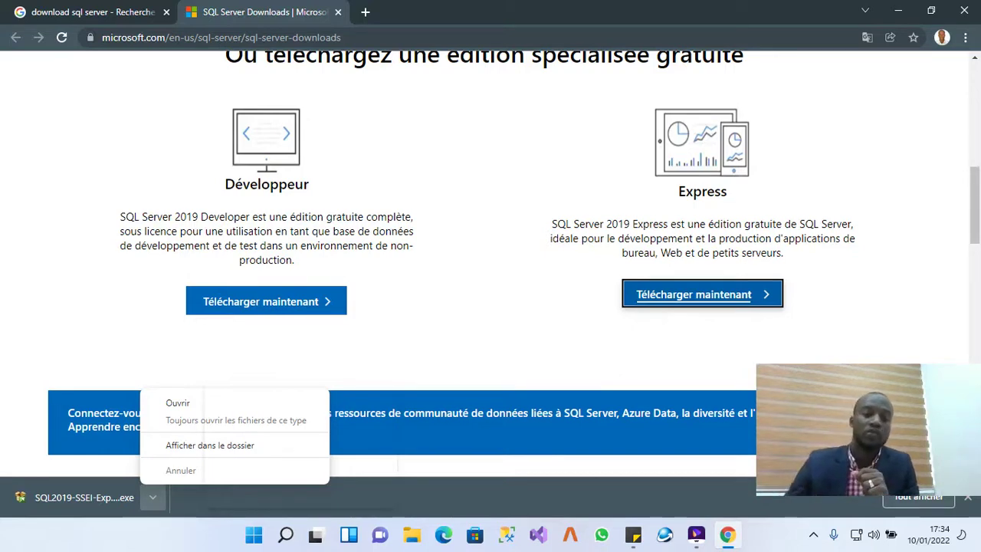
pyautogui.press('Escape')
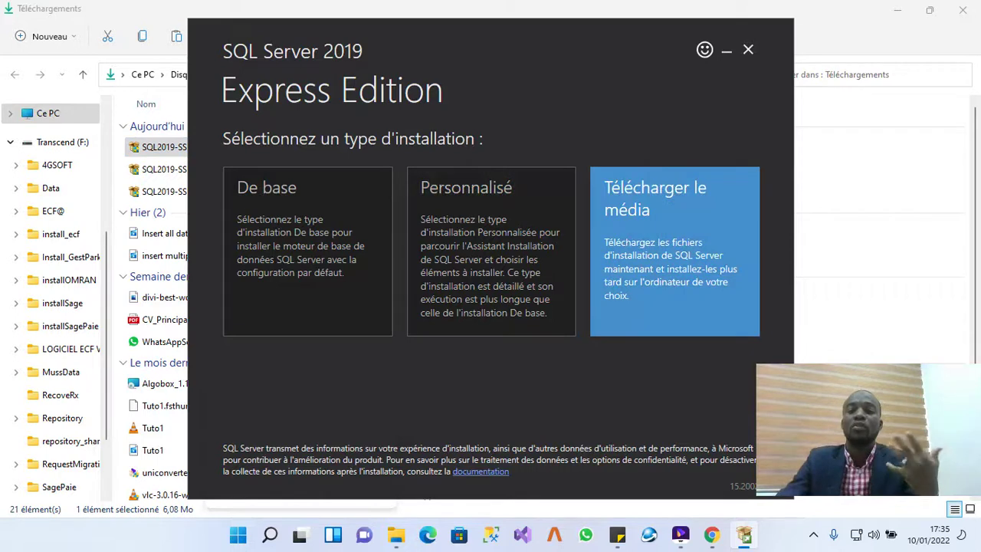
# Try the installer's media download option with the Express Advanced package selected, and quit the installer without downloading.
pyautogui.click(674, 252)
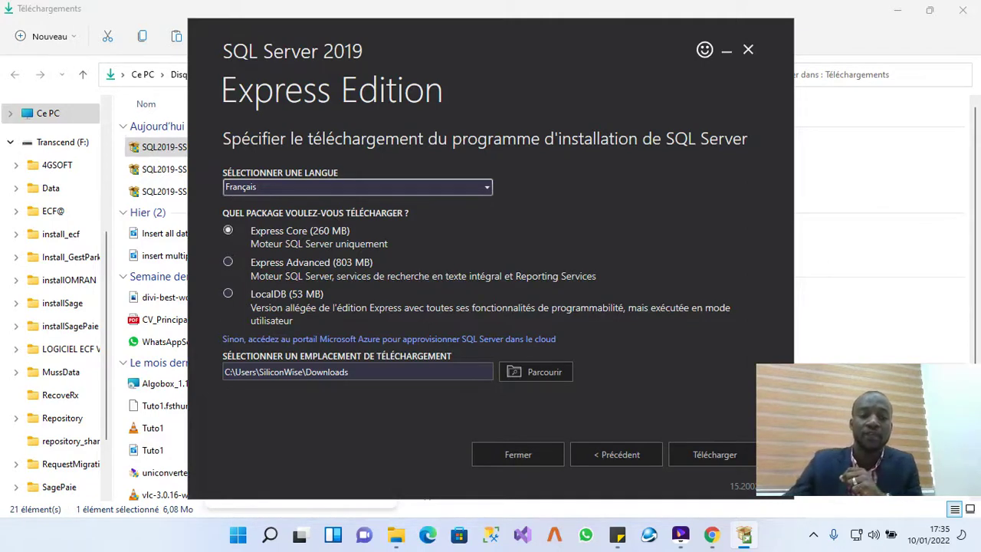
pyautogui.click(228, 262)
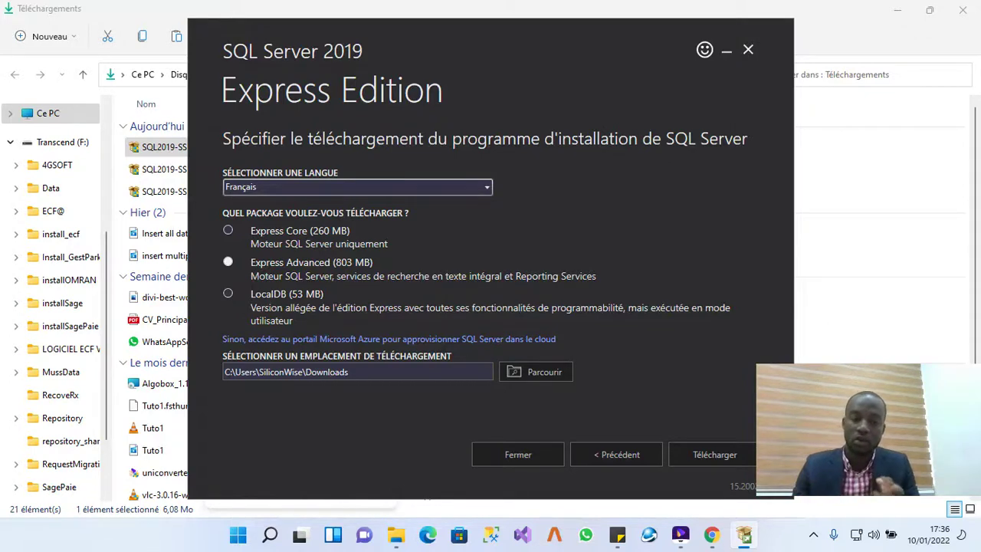
pyautogui.click(227, 261)
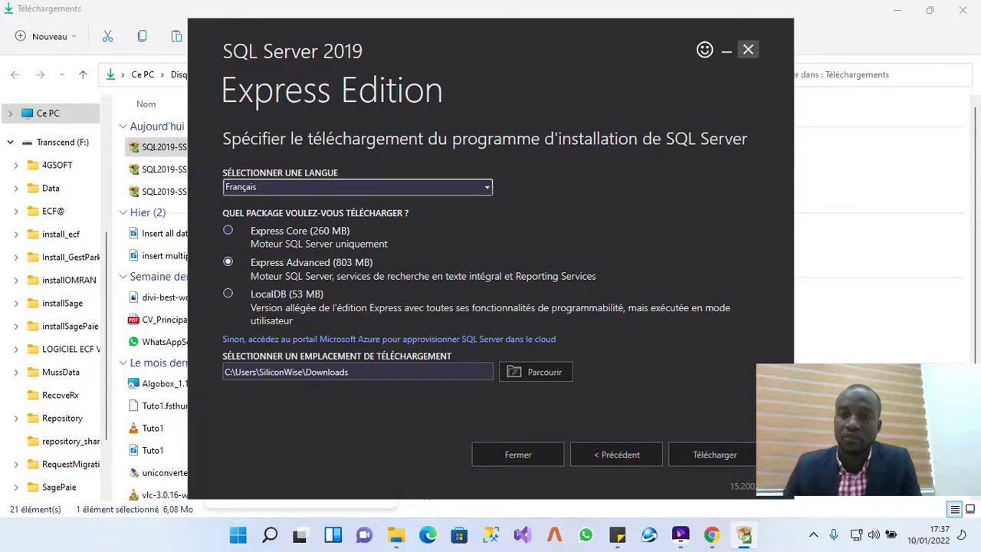
pyautogui.click(748, 49)
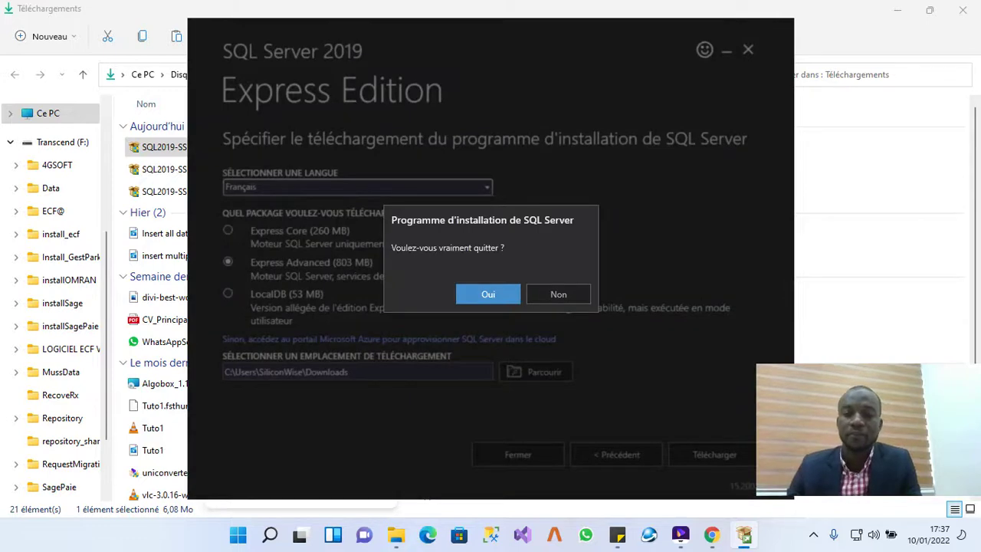
pyautogui.press('Return')
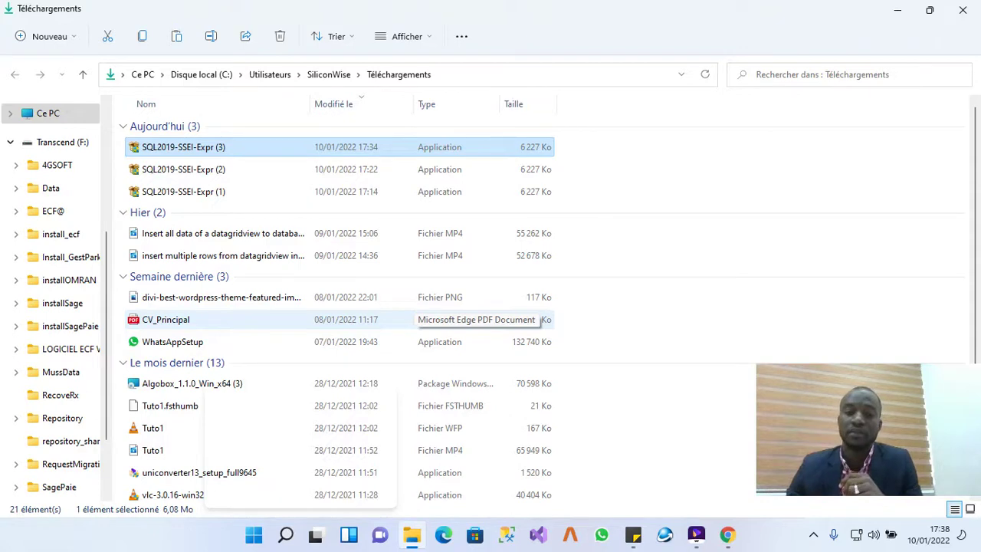
# Browse the Transcend (F:) drive to the folder MussData\DiskD\software\OS\srv.
pyautogui.click(62, 142)
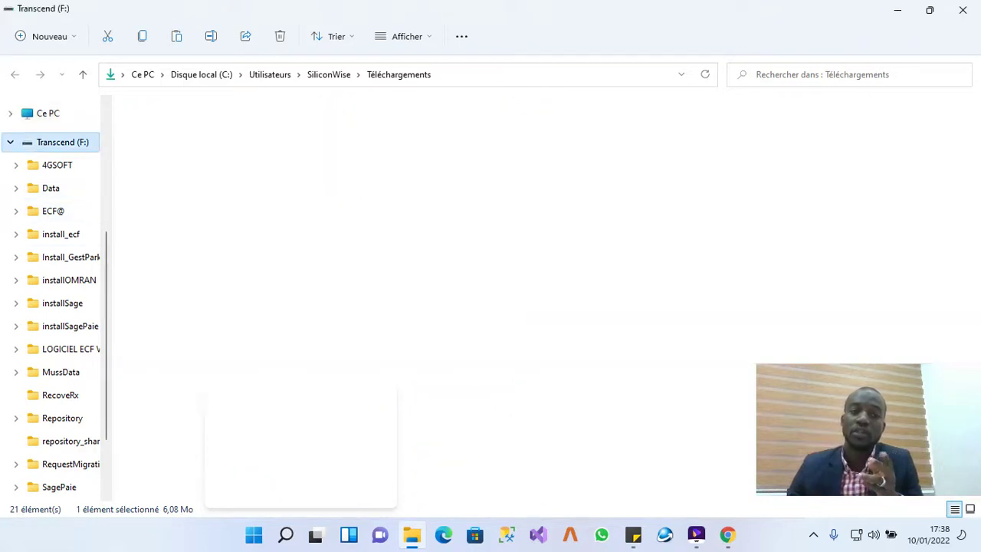
pyautogui.scroll(-1, 230, 287)
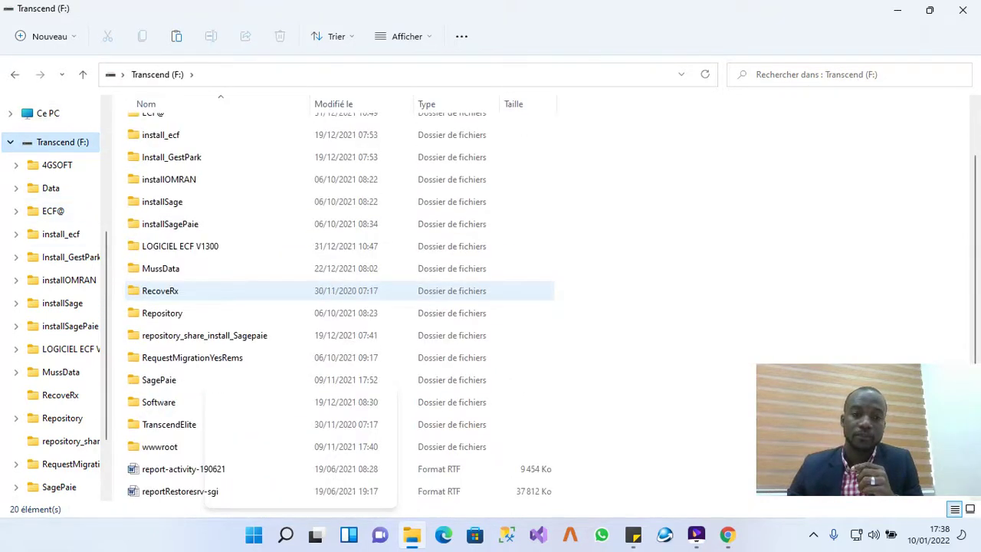
pyautogui.click(160, 268)
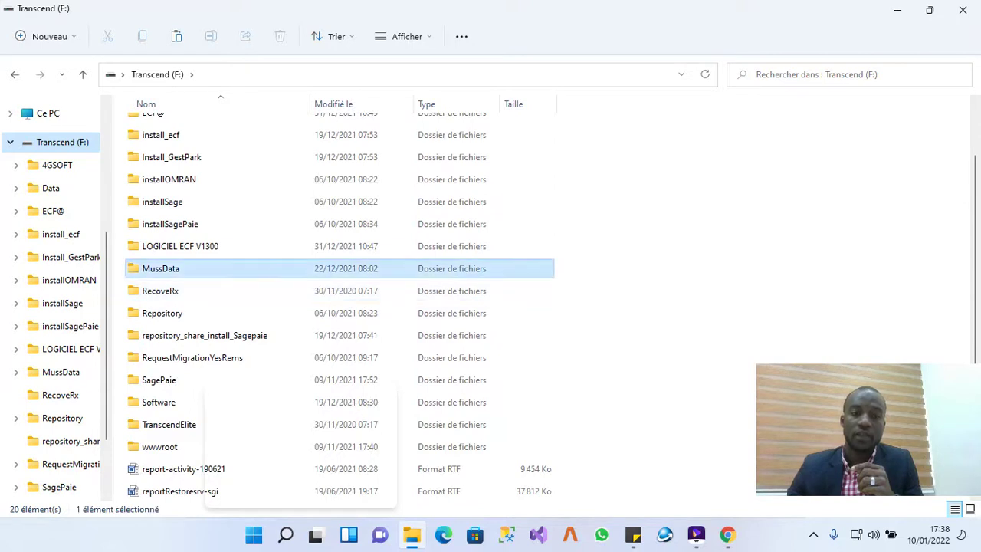
pyautogui.press('Return')
pyautogui.click(152, 127)
pyautogui.press('Return')
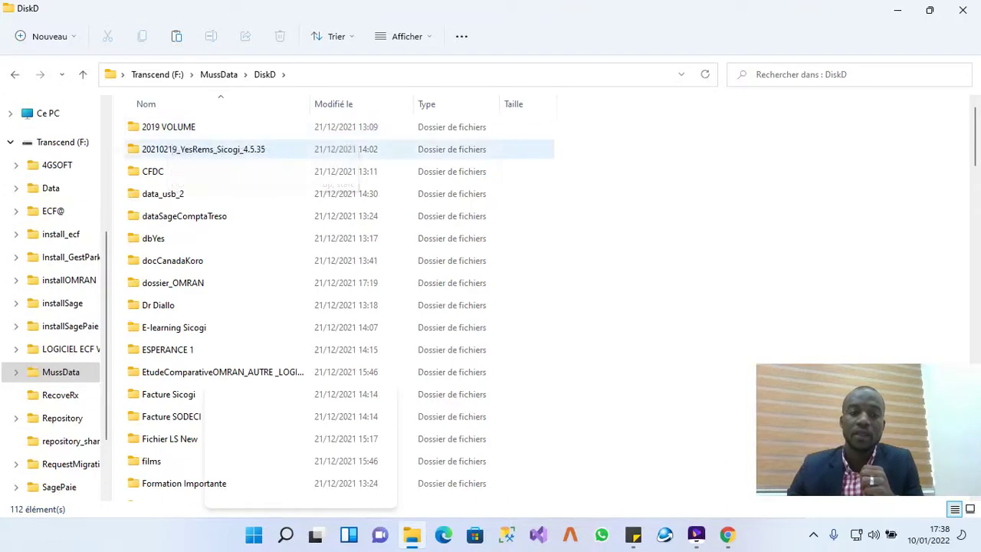
pyautogui.scroll(-10, 337, 306)
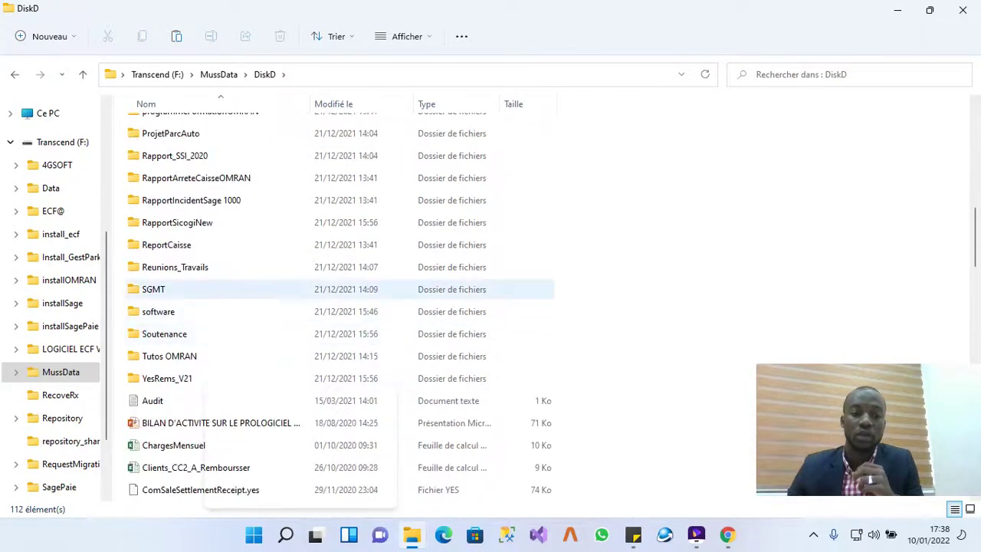
pyautogui.click(159, 312)
pyautogui.doubleClick(158, 311)
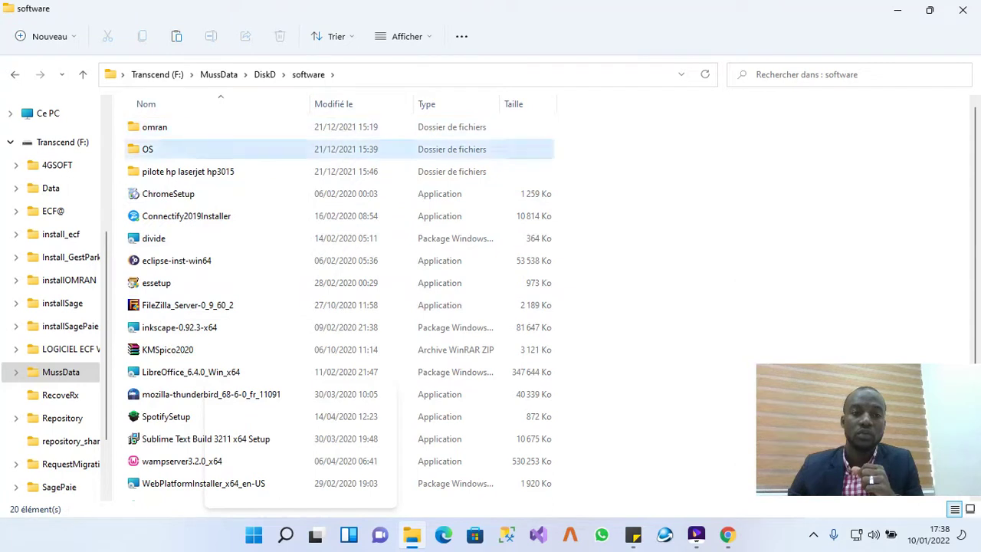
pyautogui.doubleClick(148, 149)
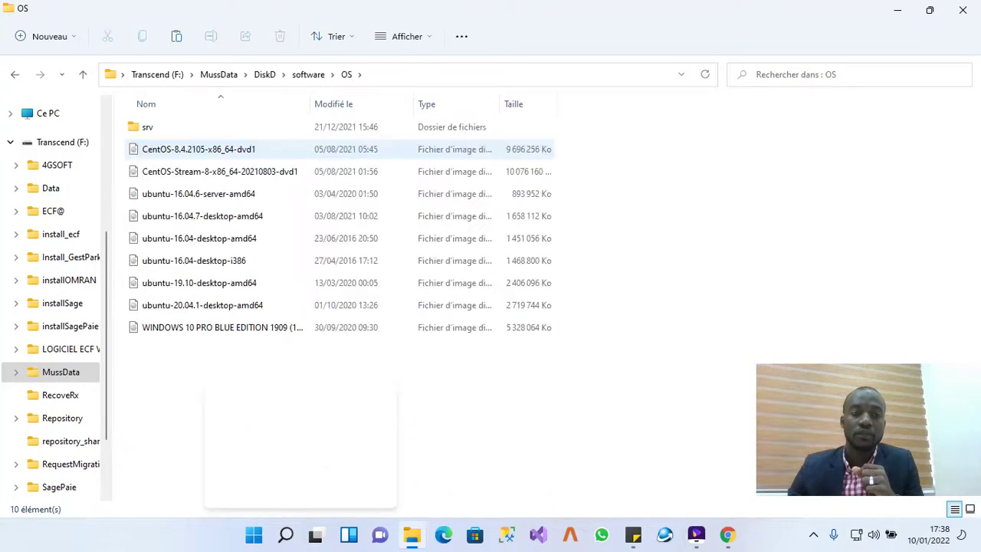
pyautogui.doubleClick(147, 127)
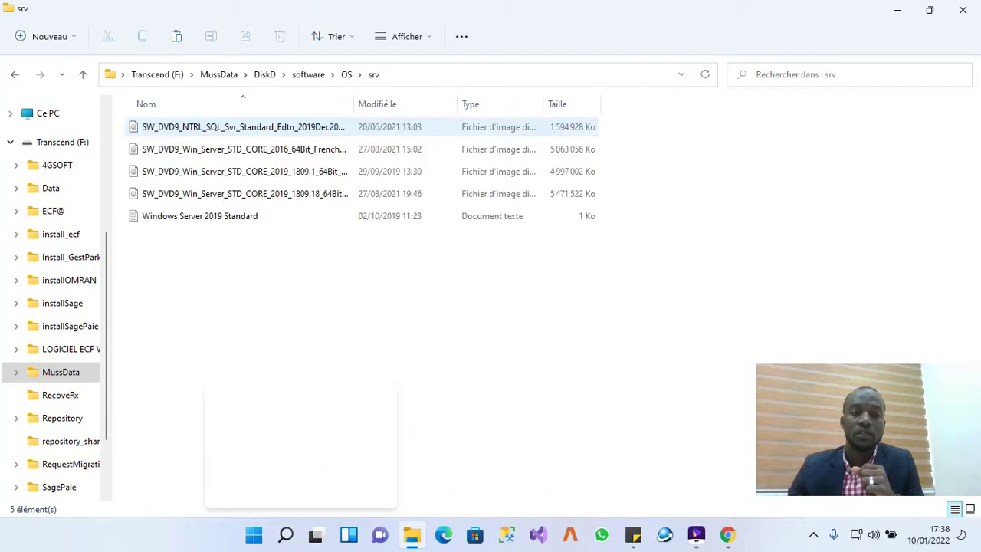
# Mount the SQL Server Standard 2019 64-bit French disc image from the srv folder and run its setup application.
pyautogui.moveTo(354, 103); pyautogui.dragTo(500, 103)
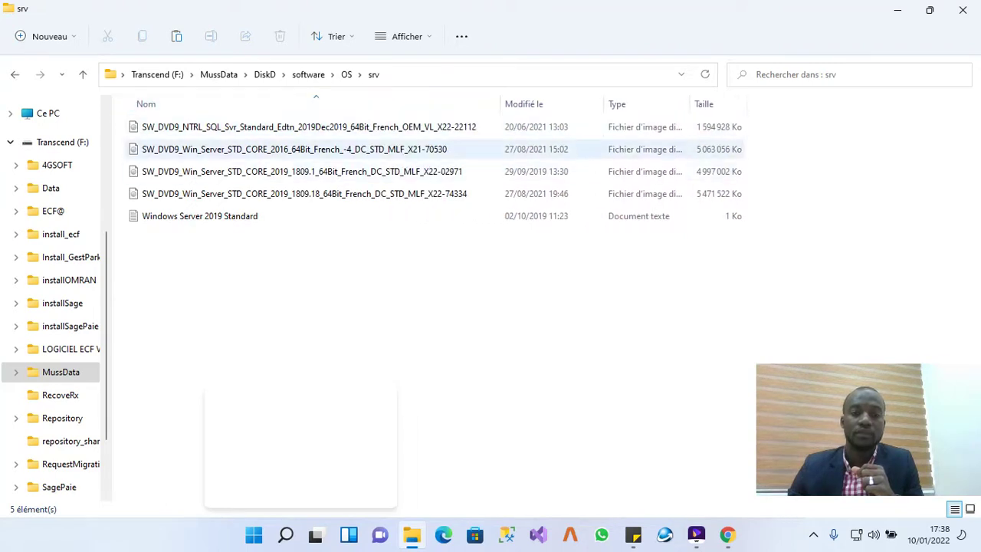
pyautogui.click(429, 127)
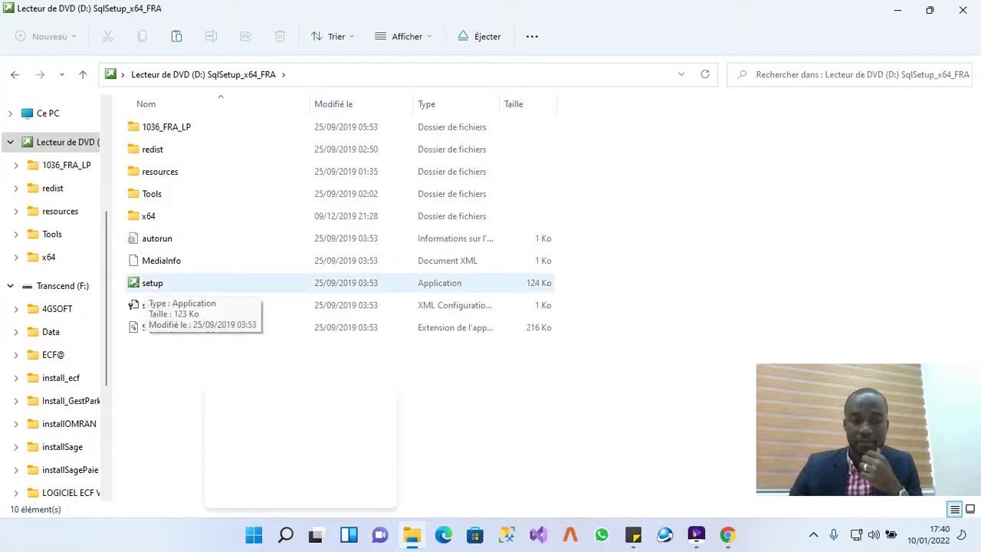
pyautogui.click(146, 283)
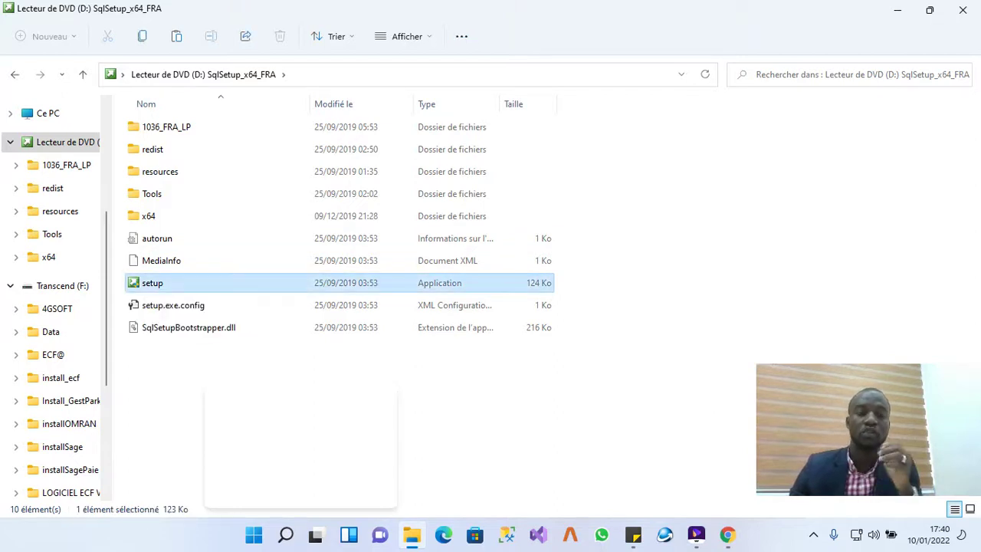
pyautogui.press('Return')
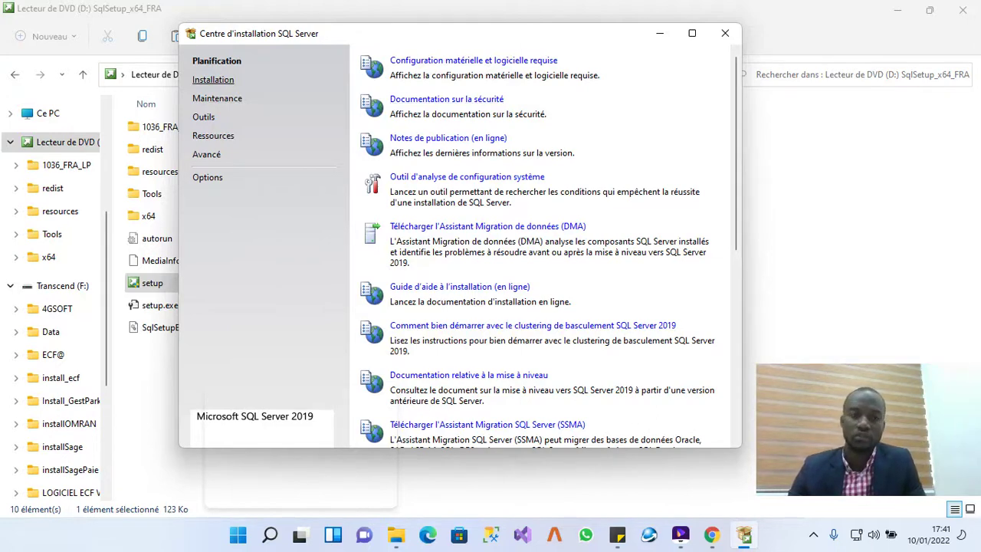
# Start a new standalone SQL Server installation and continue past the product key page with the prefilled key.
pyautogui.click(213, 80)
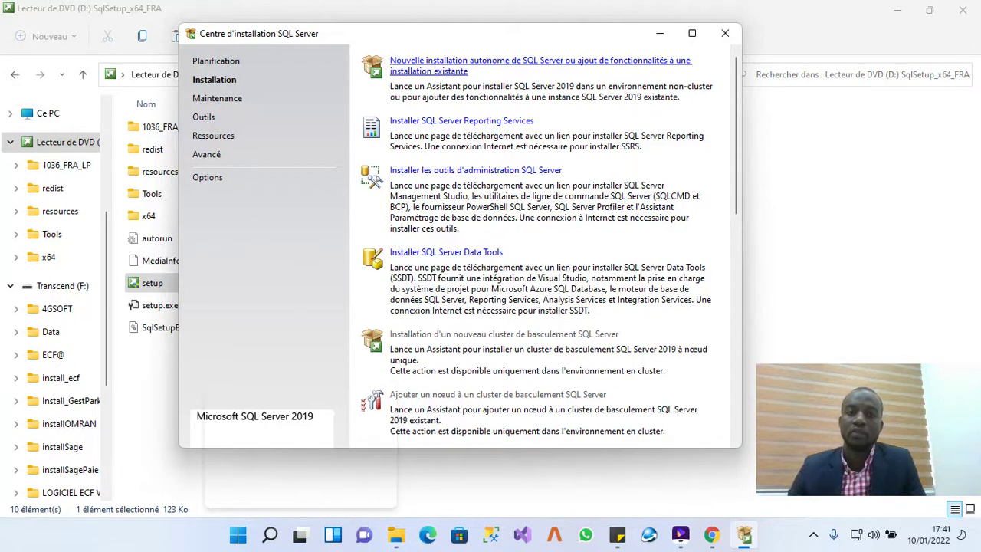
pyautogui.click(540, 61)
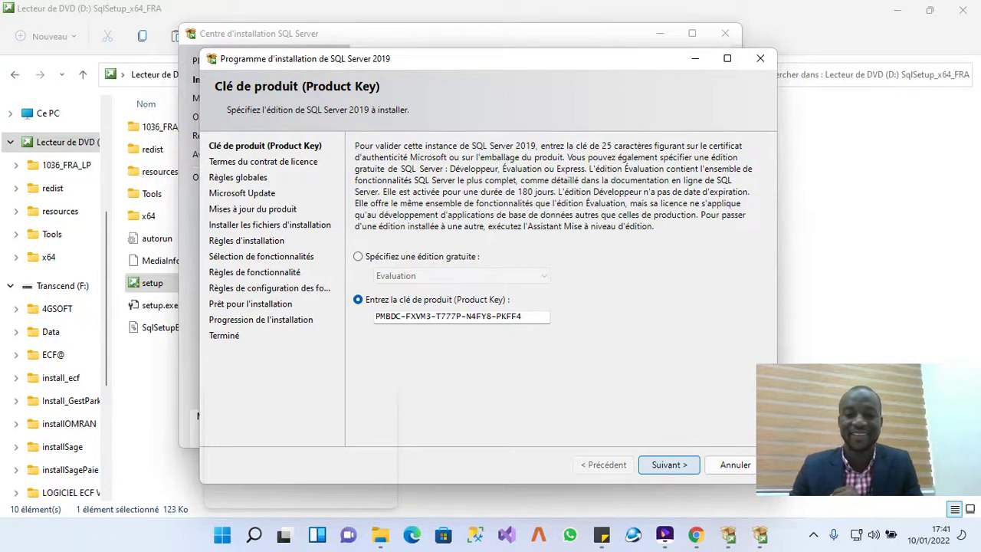
pyautogui.press('Return')
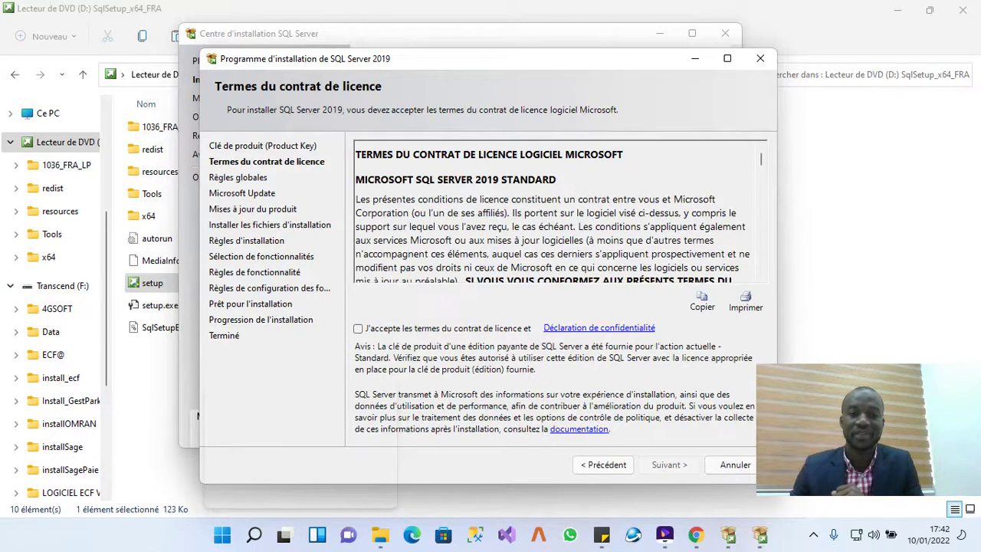
# Accept the licence terms, enable checking for updates through Microsoft Update, and continue past the installation rules.
pyautogui.click(358, 329)
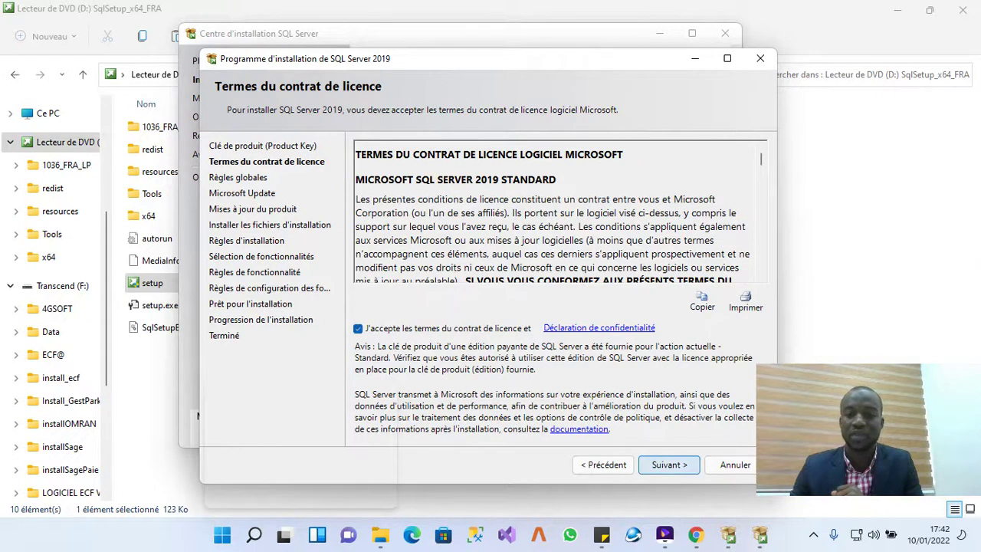
pyautogui.click(669, 466)
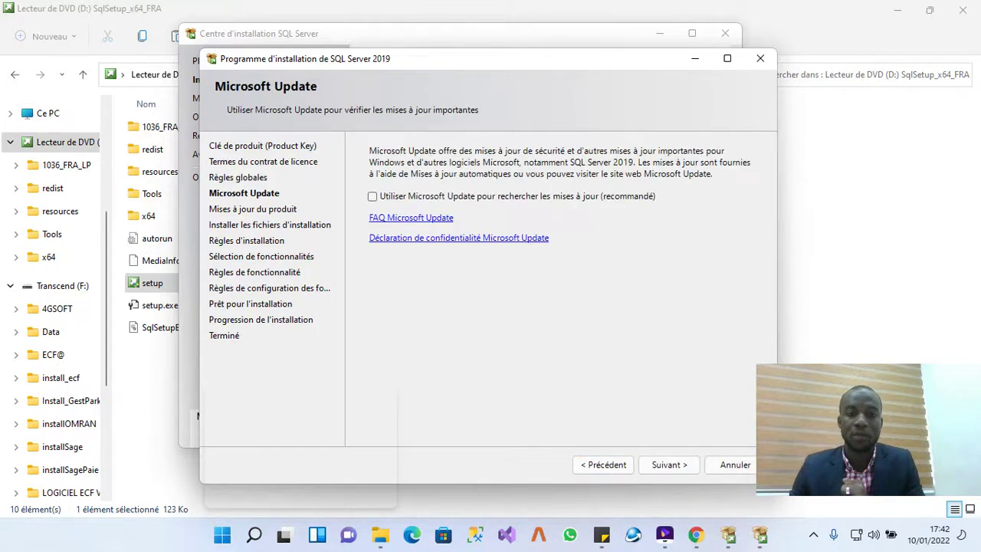
pyautogui.click(372, 196)
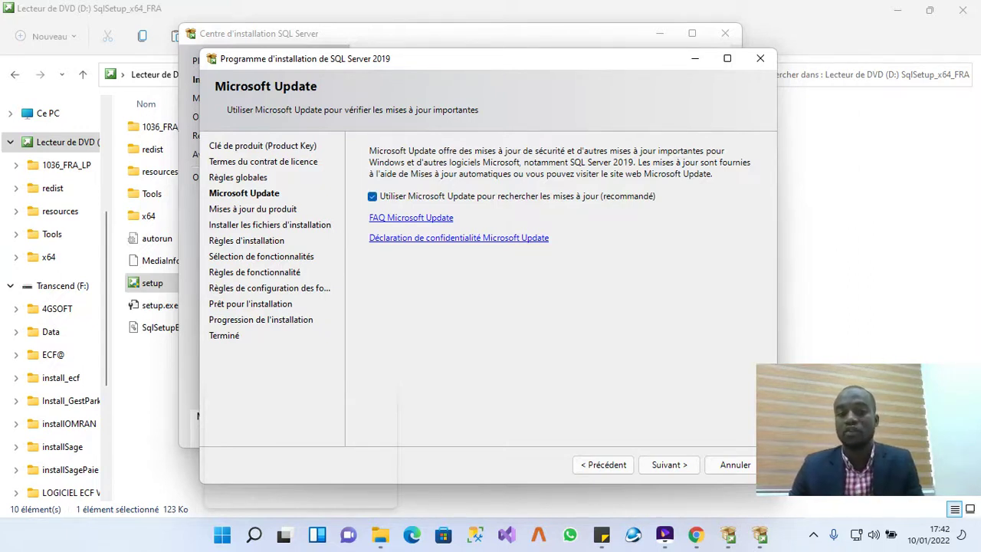
pyautogui.press('Return')
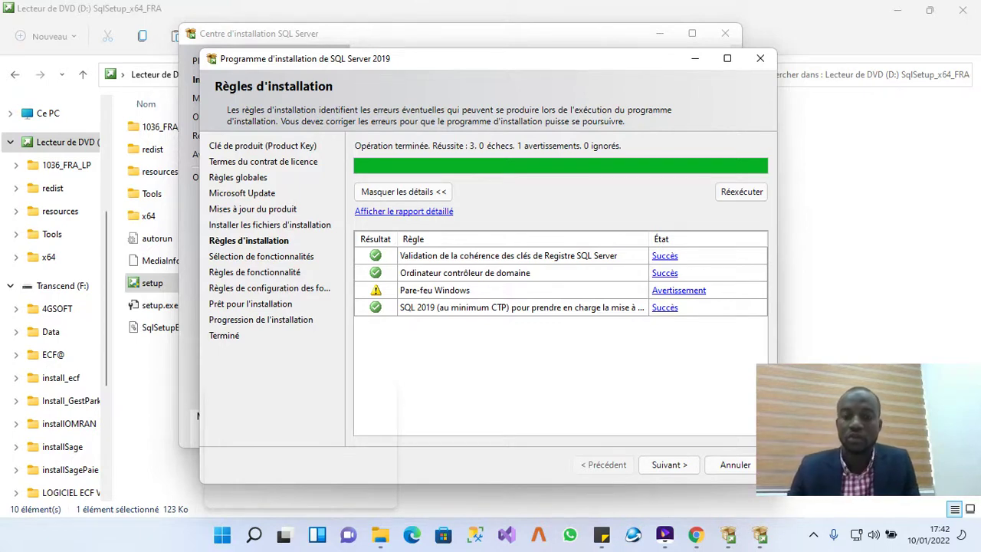
pyautogui.click(669, 464)
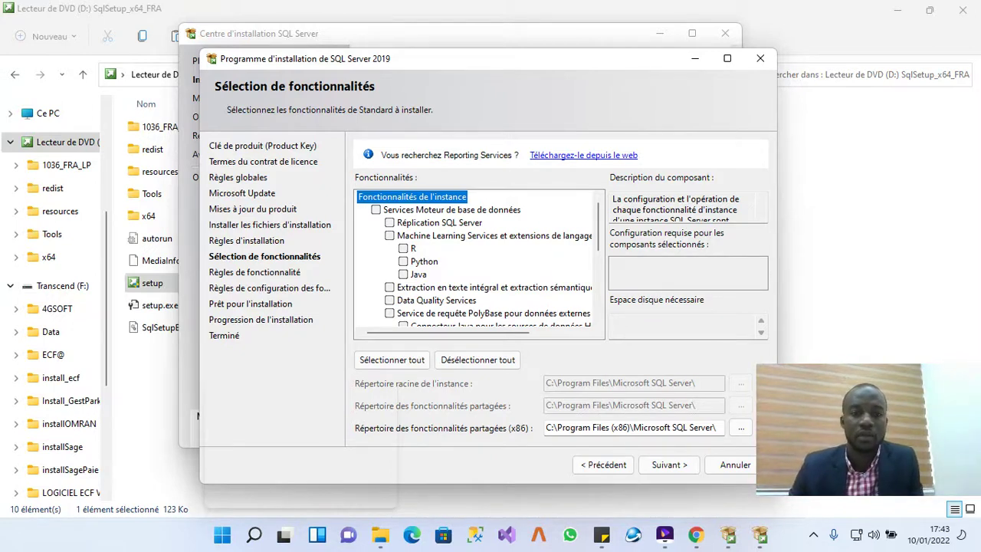
# Select Services Moteur de base de données, Réplication SQL Server and Data Quality Services, and keep the default instance MSSQLSERVER.
pyautogui.click(375, 210)
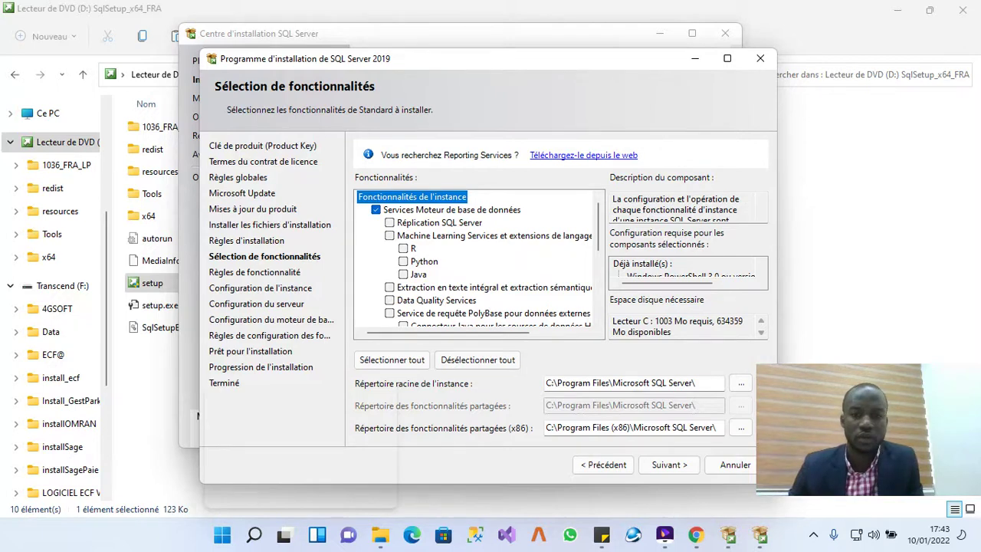
pyautogui.click(389, 222)
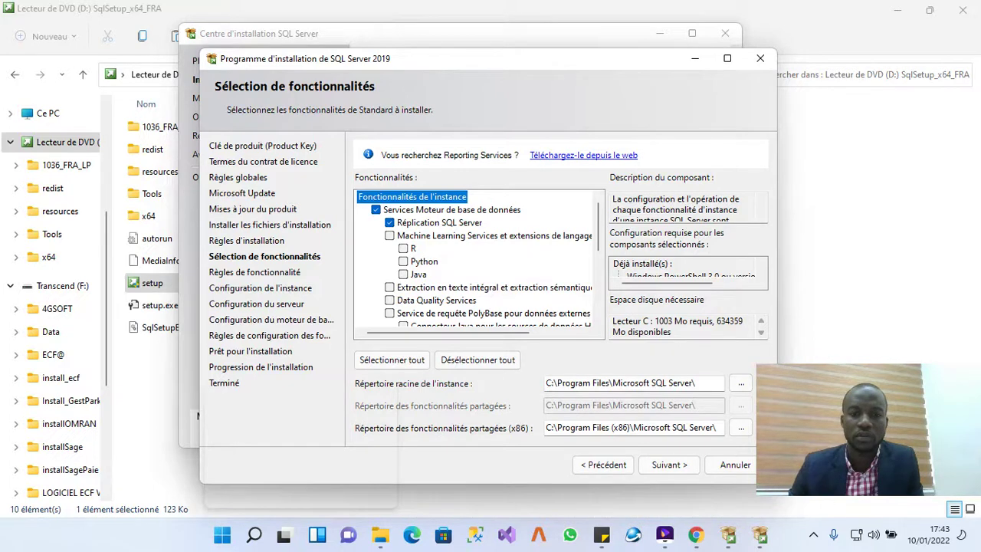
pyautogui.click(389, 299)
pyautogui.scroll(-2, 475, 261)
pyautogui.scroll(2, 475, 260)
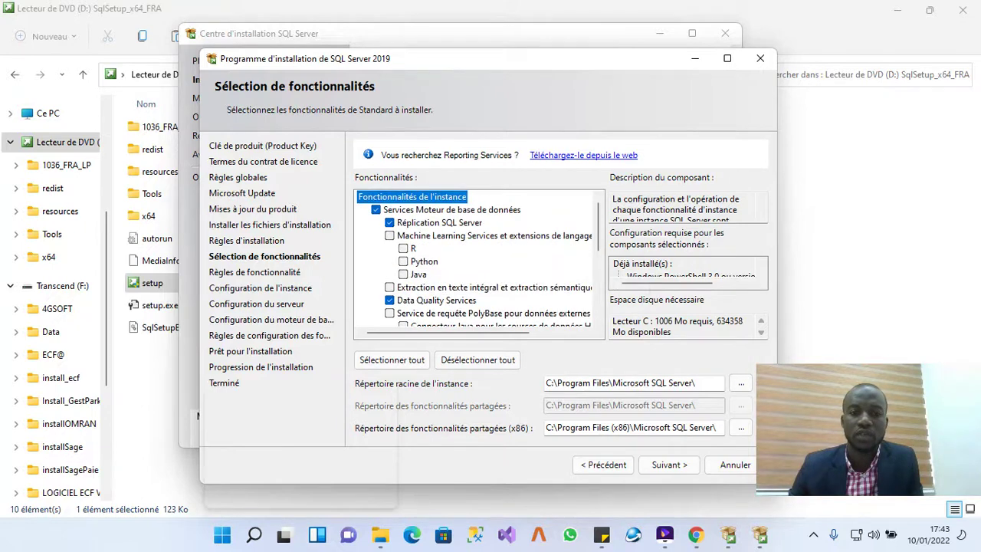
pyautogui.scroll(-4, 476, 261)
pyautogui.scroll(4, 475, 261)
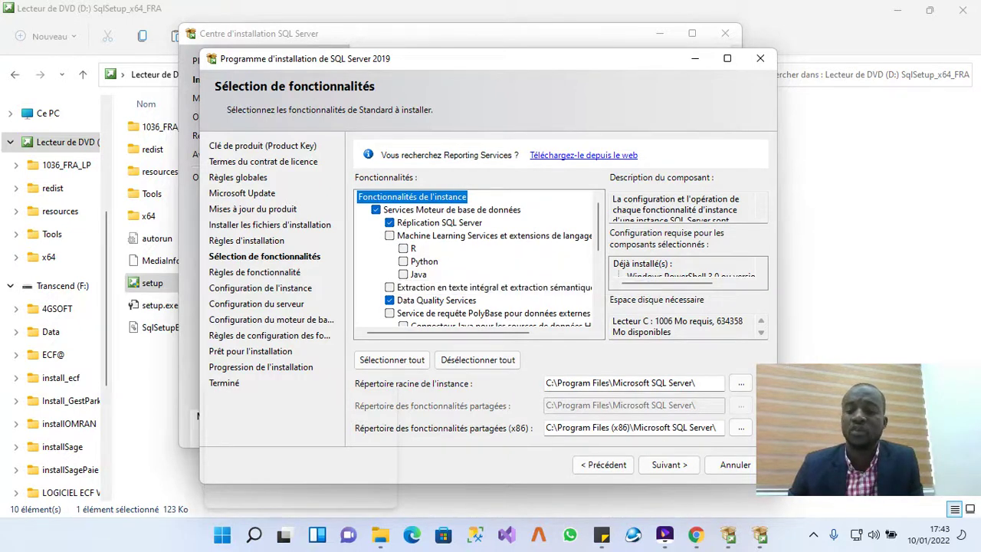
pyautogui.press('Return')
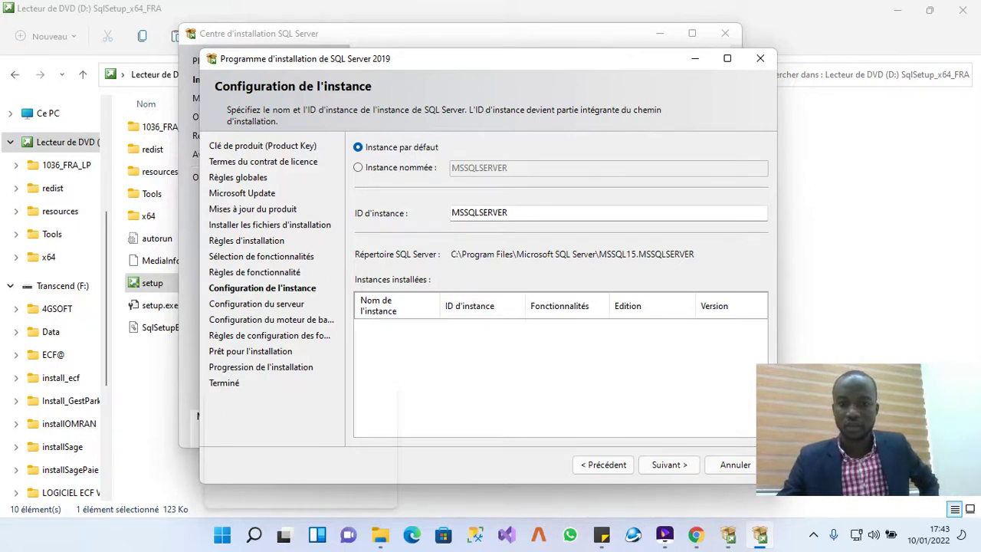
pyautogui.click(669, 464)
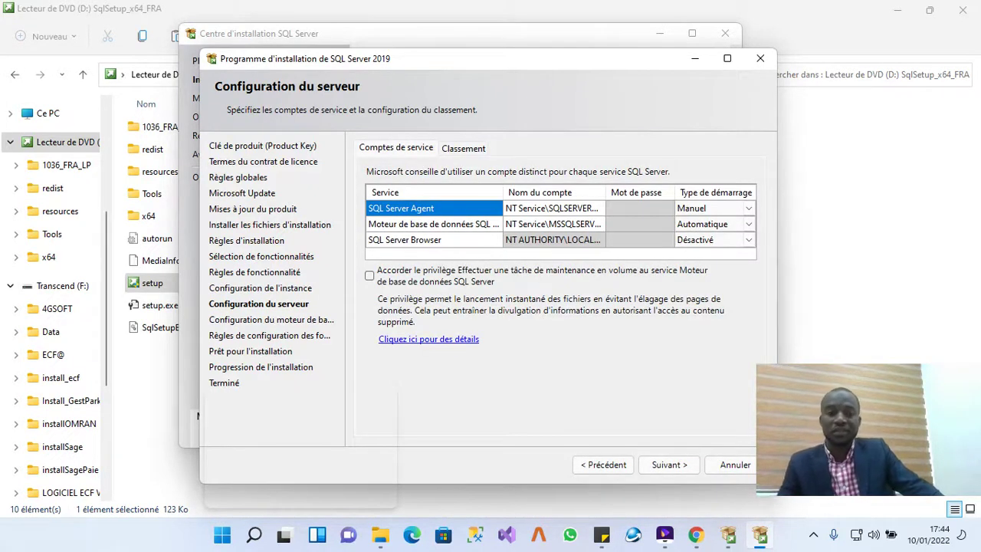
# Set SQL Server Browser and SQL Server Agent to Automatique startup, grant the volume maintenance privilege, and continue to the database engine configuration.
pyautogui.click(713, 239)
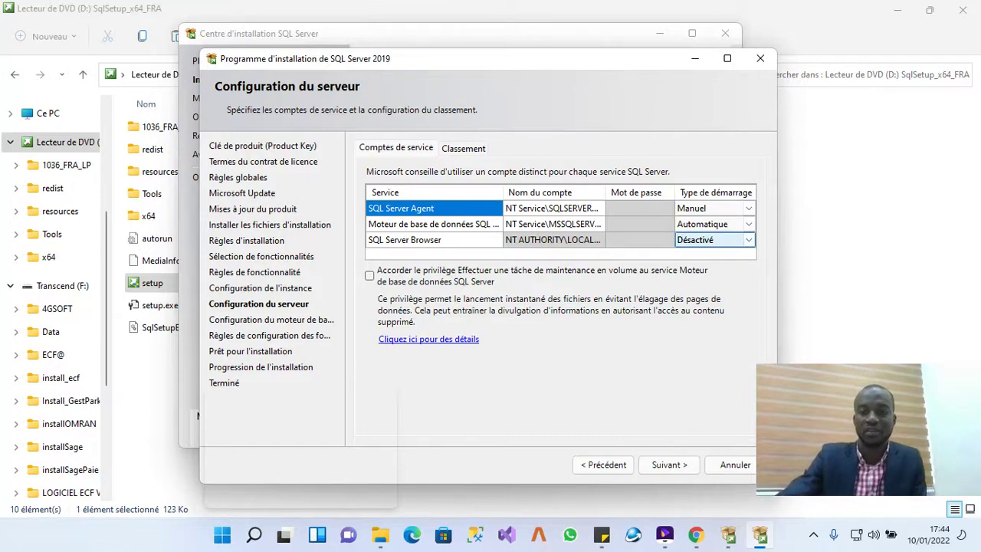
pyautogui.click(748, 240)
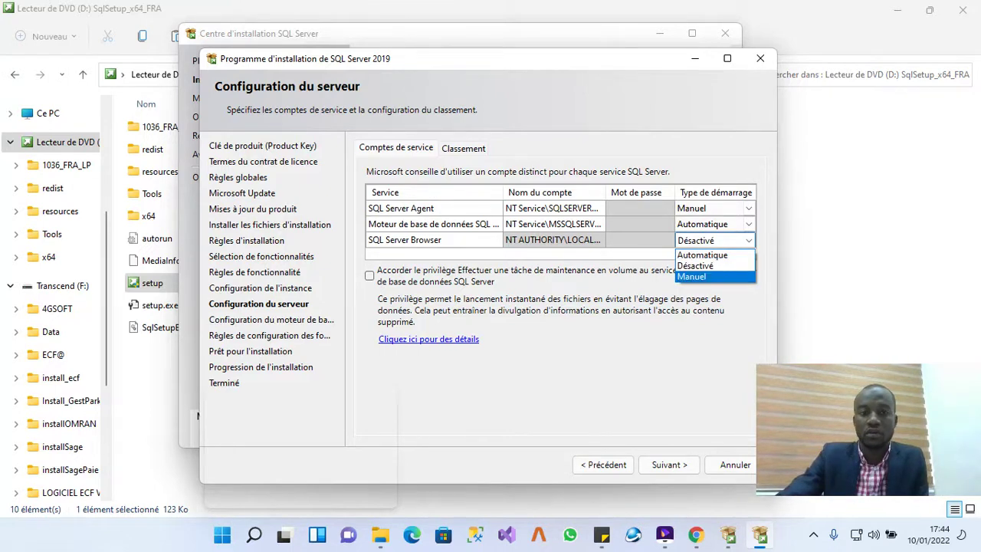
pyautogui.click(702, 254)
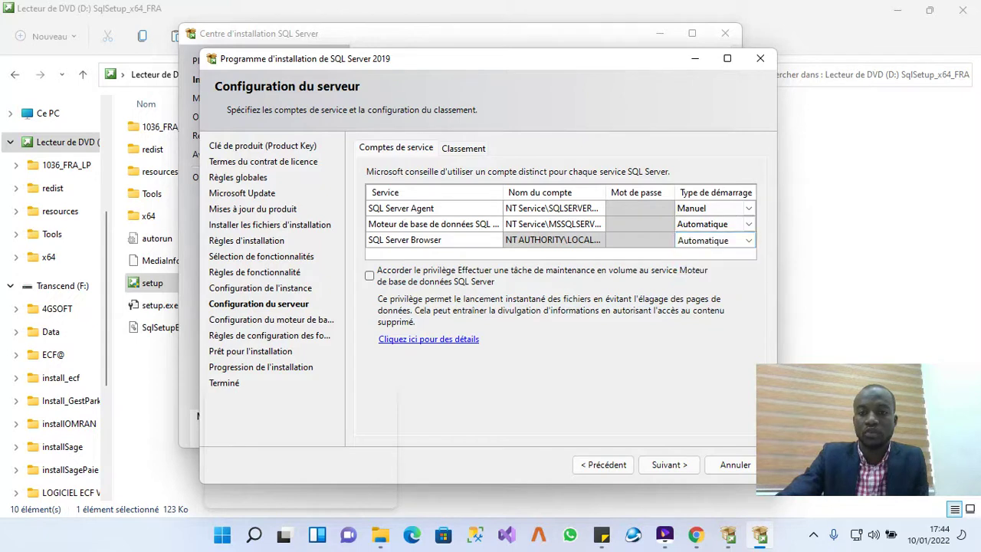
pyautogui.click(712, 208)
pyautogui.click(748, 208)
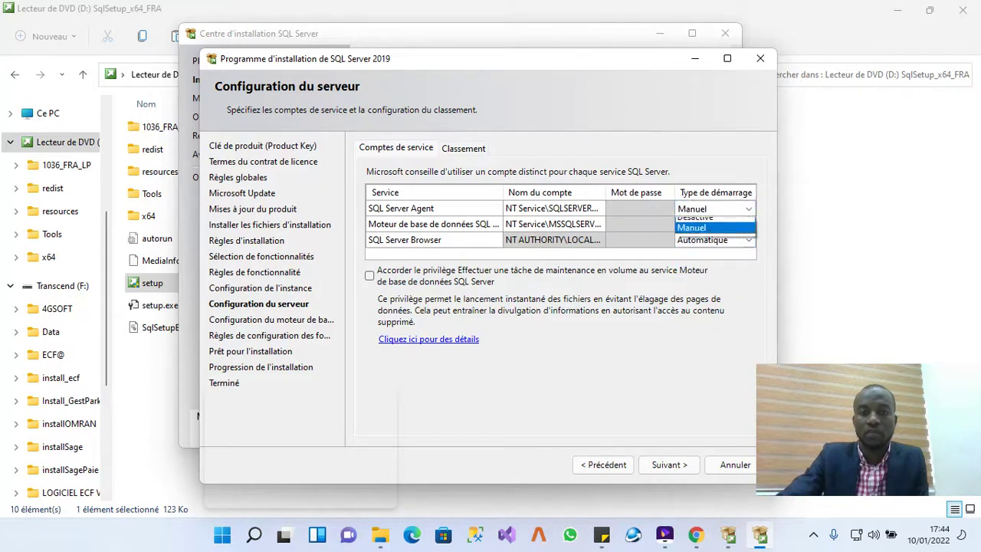
pyautogui.click(702, 223)
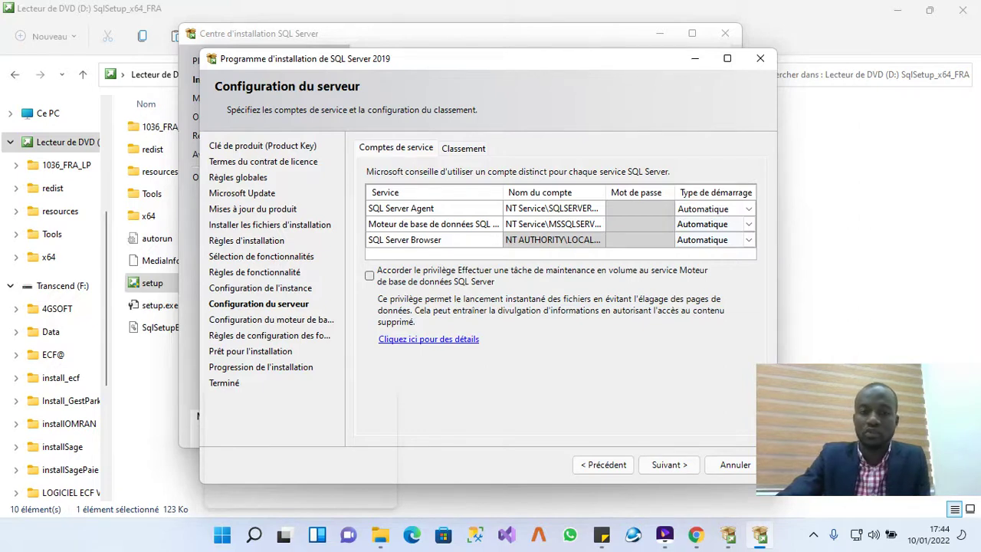
pyautogui.click(370, 275)
pyautogui.click(669, 465)
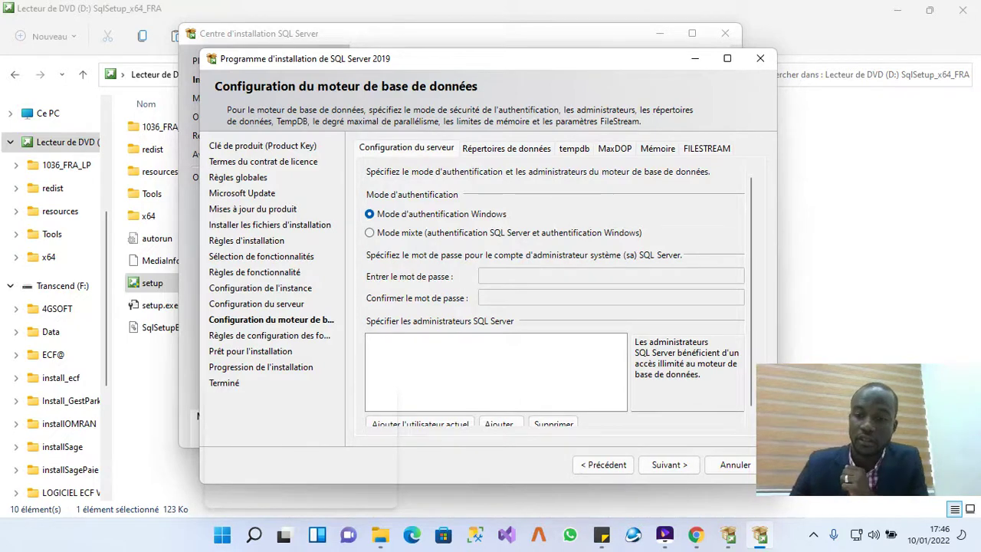
# Choose mixed mode authentication with a confirmed sa account password, and add the current user as a SQL Server administrator.
pyautogui.click(369, 232)
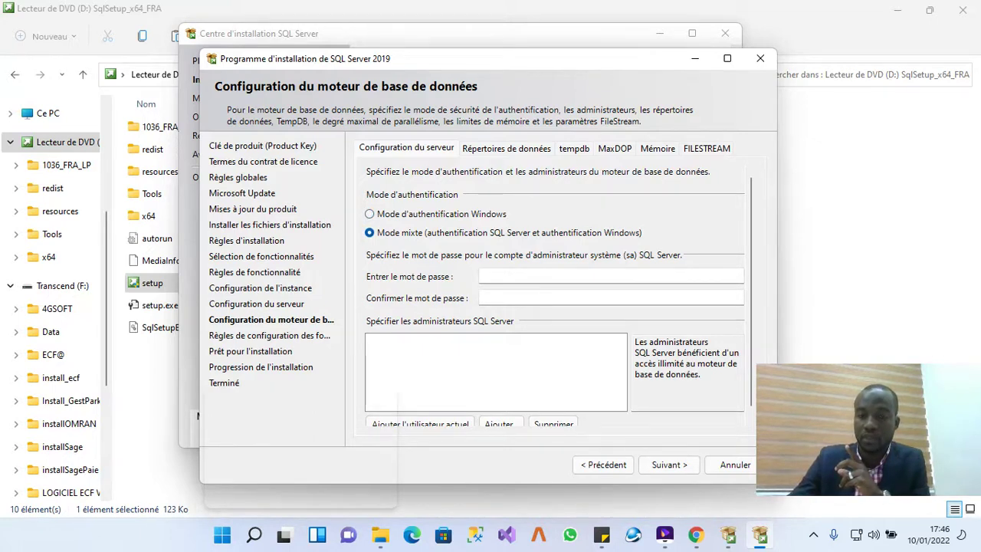
pyautogui.scroll(-1, 559, 296)
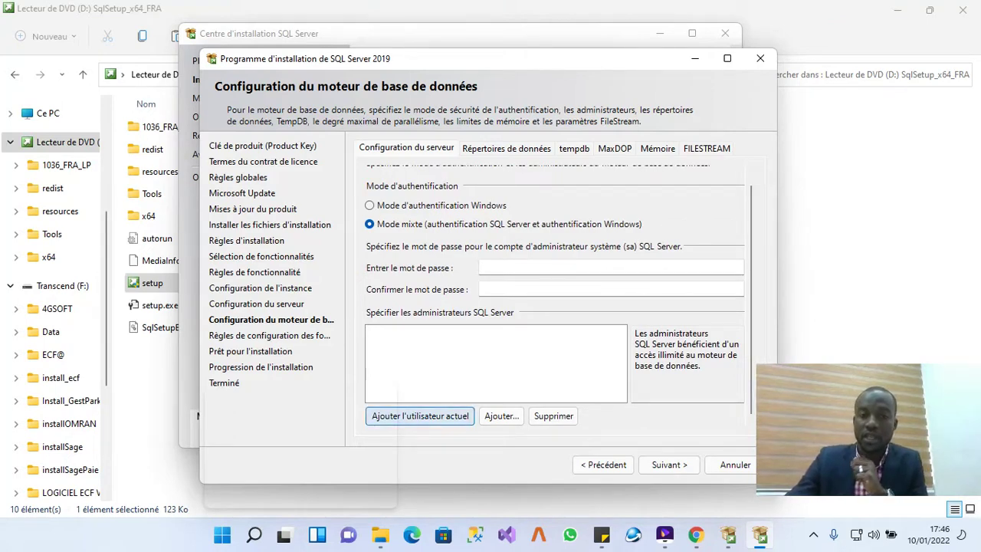
pyautogui.click(610, 266)
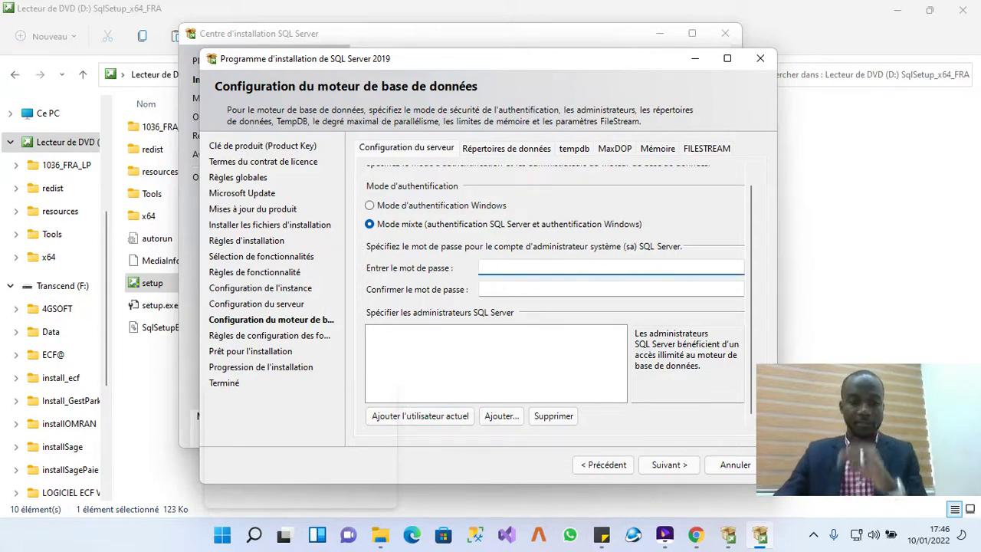
pyautogui.write('•••••••')
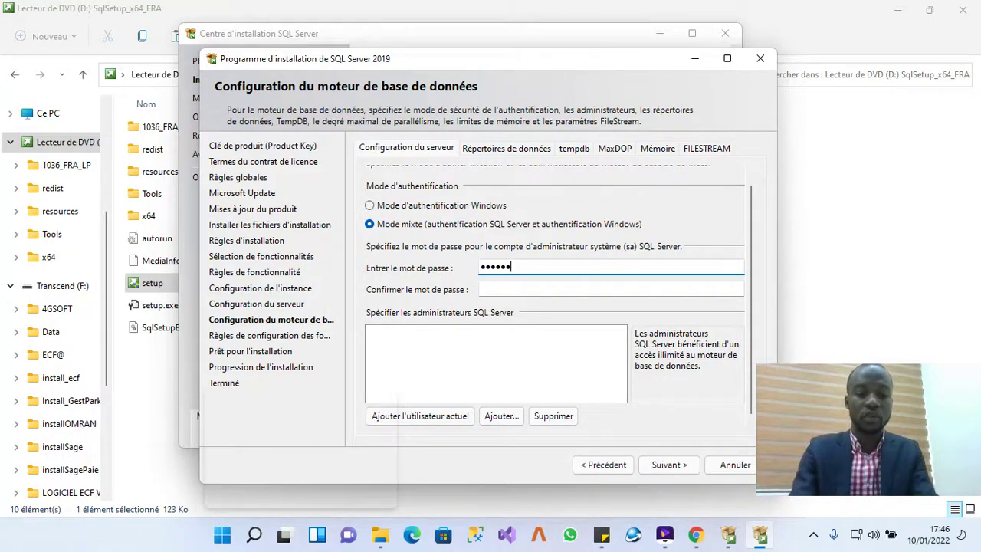
pyautogui.write('•••••••••')
pyautogui.press('Tab')
pyautogui.write('••••••••••••••••')
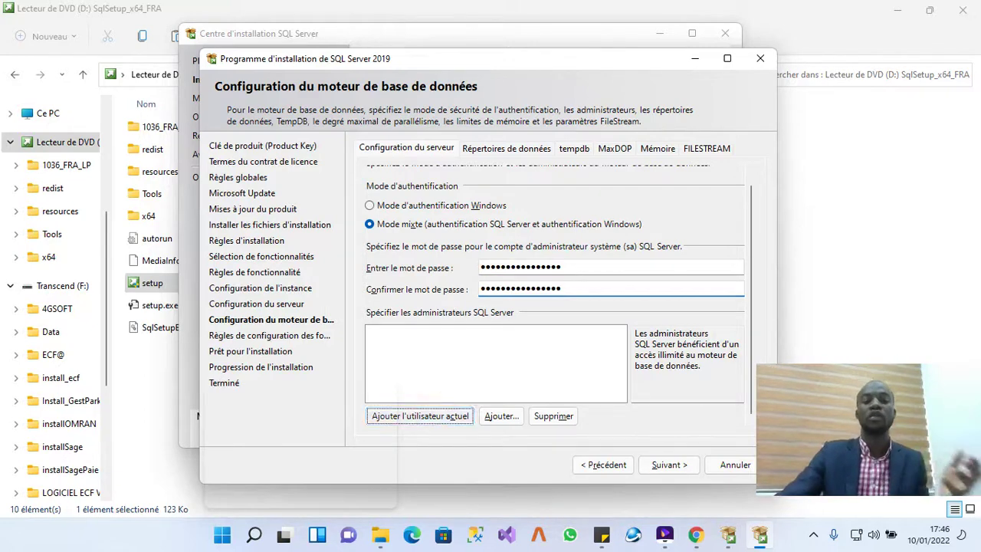
pyautogui.click(420, 415)
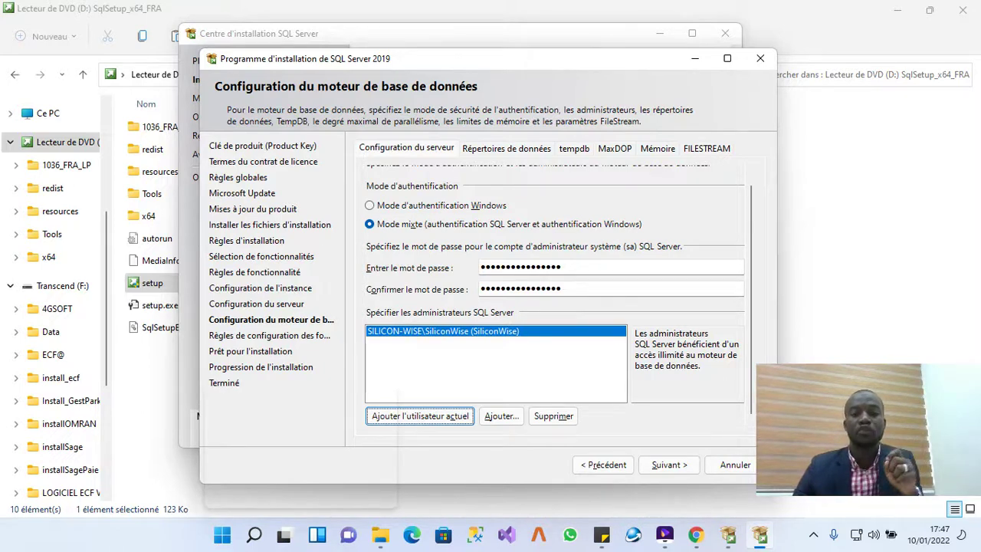
# Try to add the object name MOU from the SILICON-WISE location as another SQL Server administrator.
pyautogui.click(502, 415)
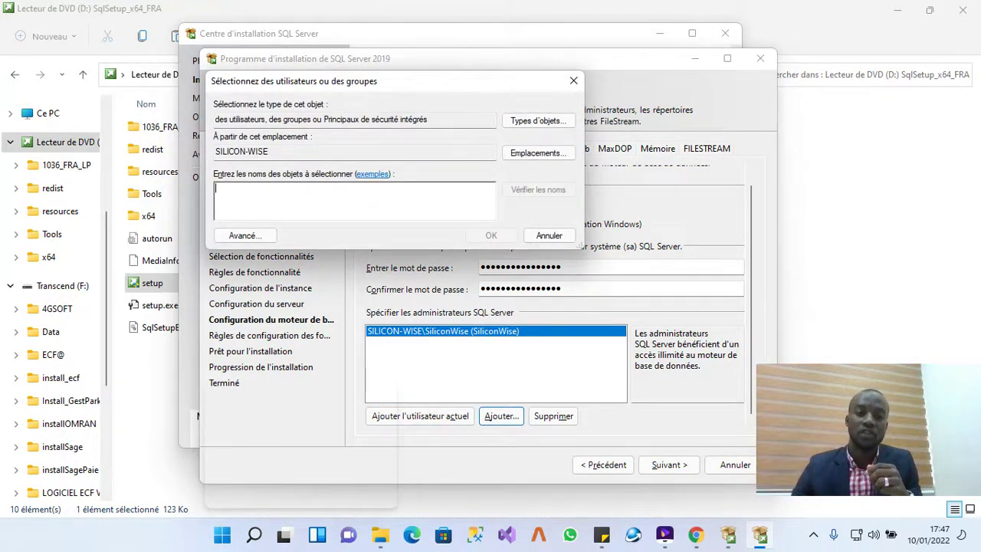
pyautogui.moveTo(271, 151); pyautogui.dragTo(215, 152)
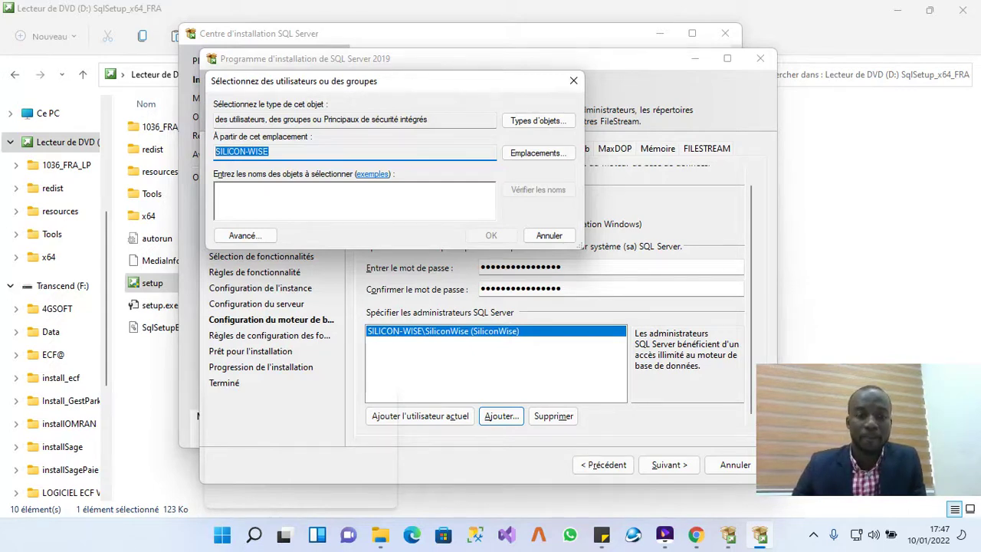
pyautogui.click(260, 194)
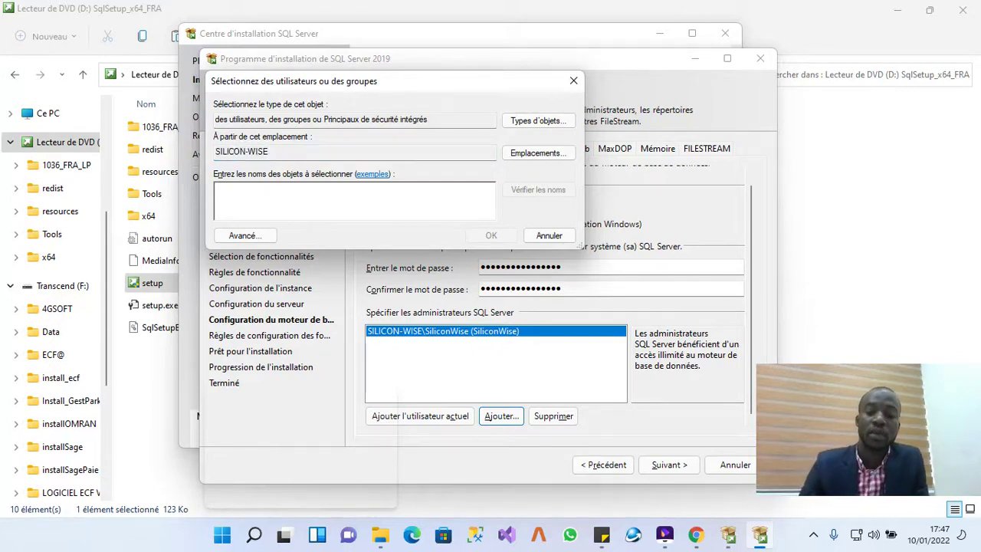
pyautogui.write('MOU')
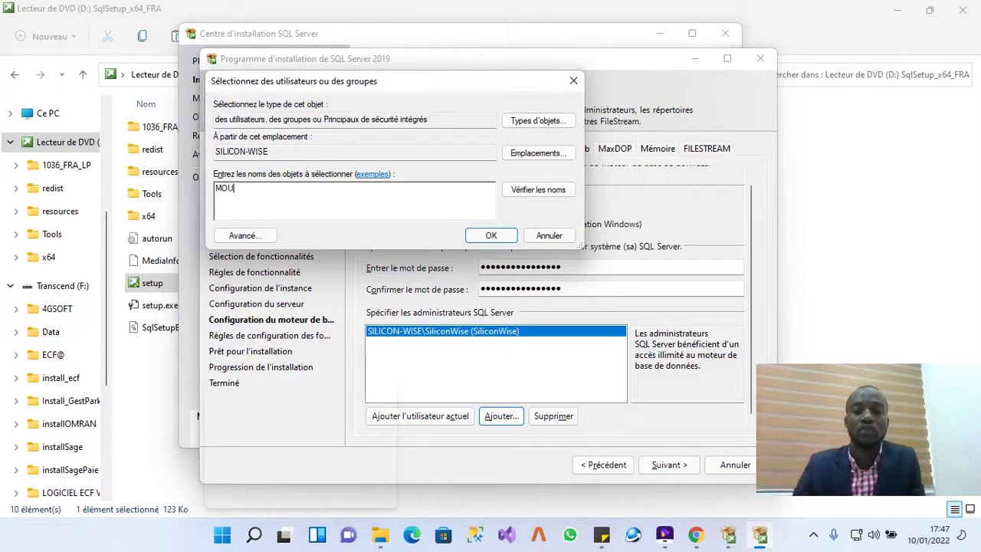
pyautogui.click(538, 189)
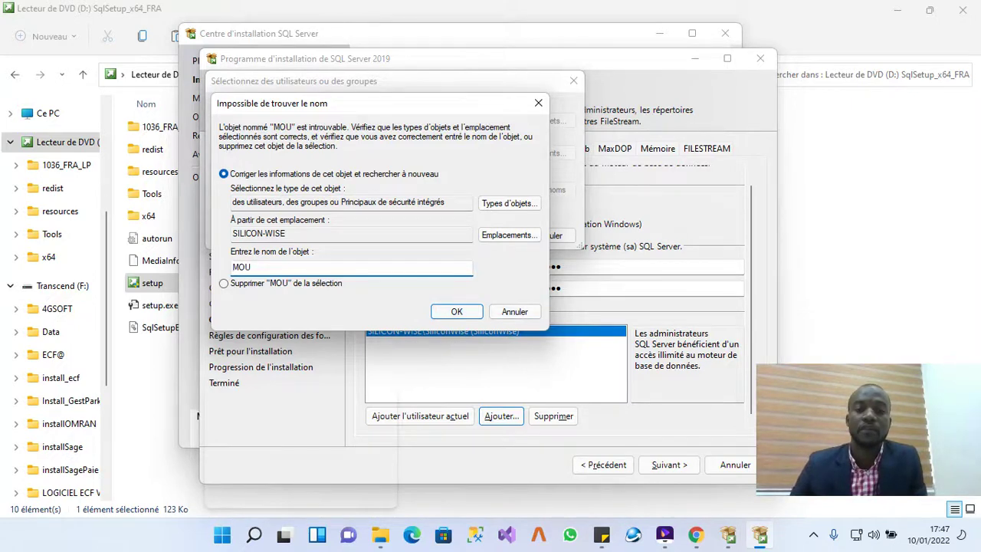
pyautogui.click(515, 312)
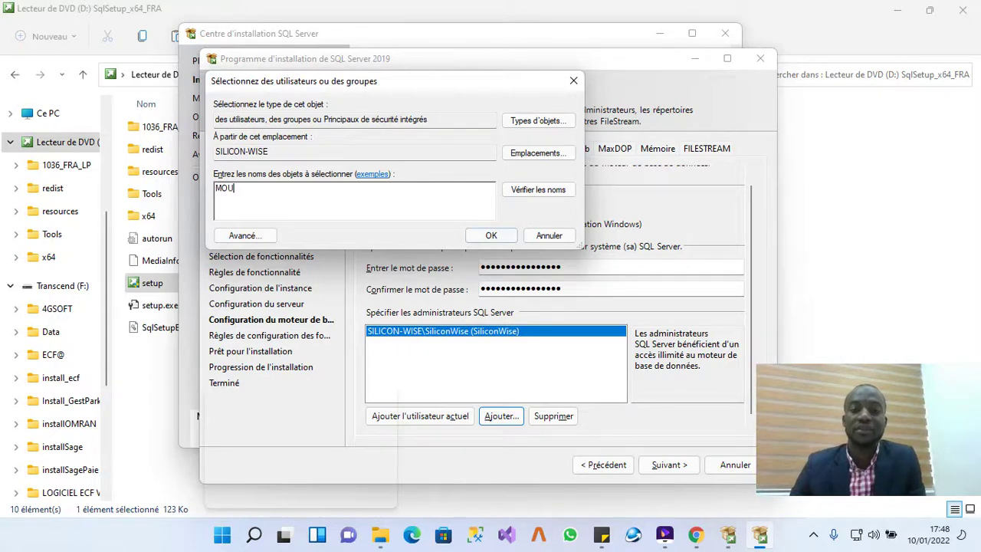
pyautogui.click(549, 236)
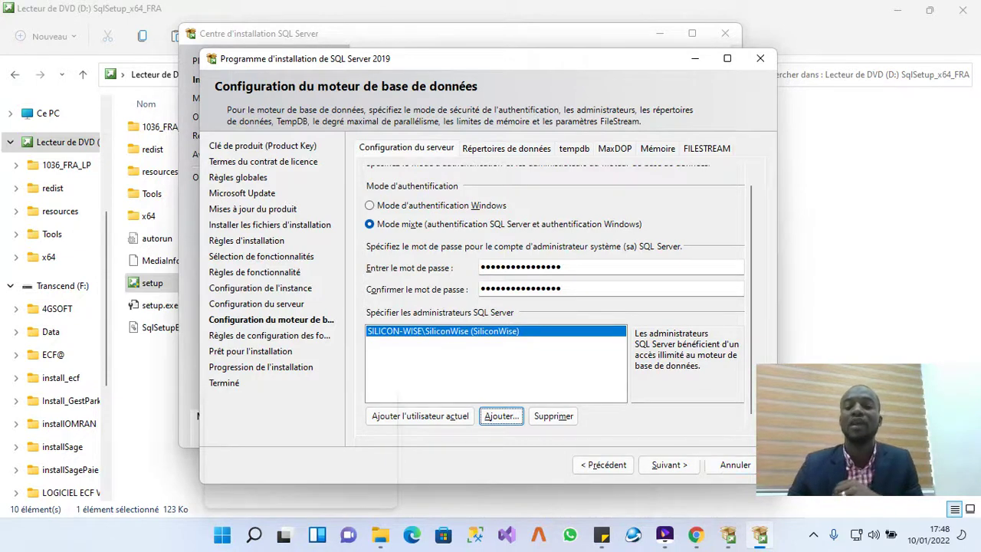
# Finish the database engine configuration and start the SQL Server 2019 Standard installation.
pyautogui.click(668, 464)
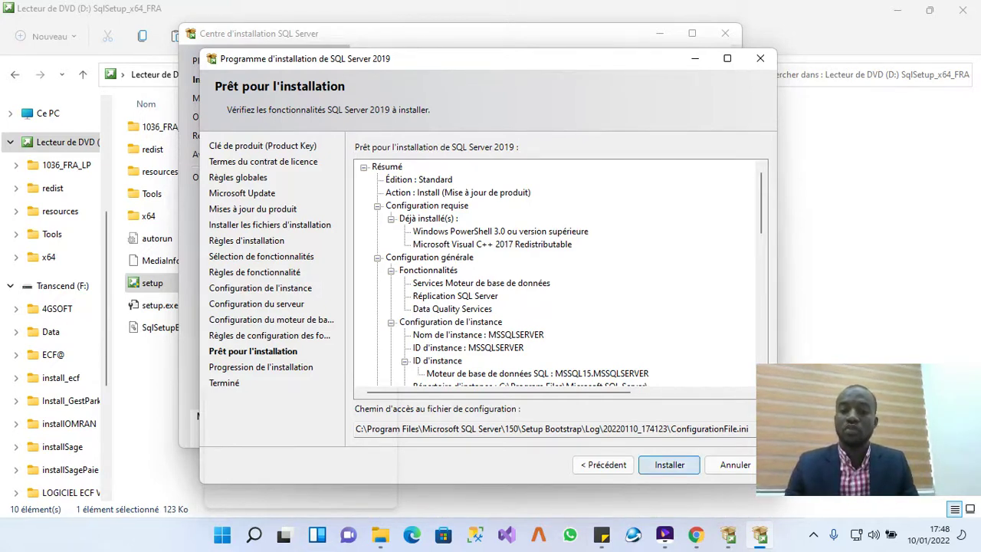
pyautogui.click(669, 465)
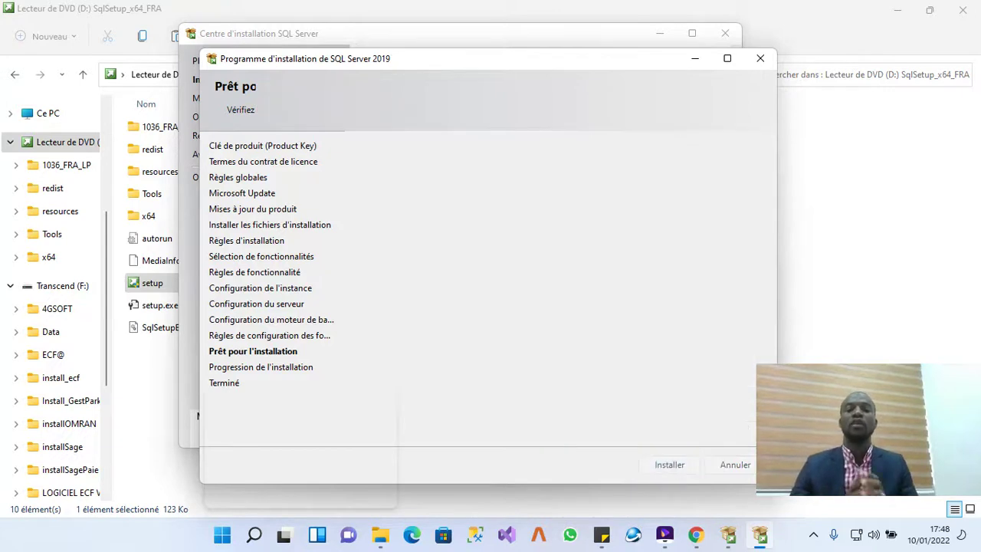
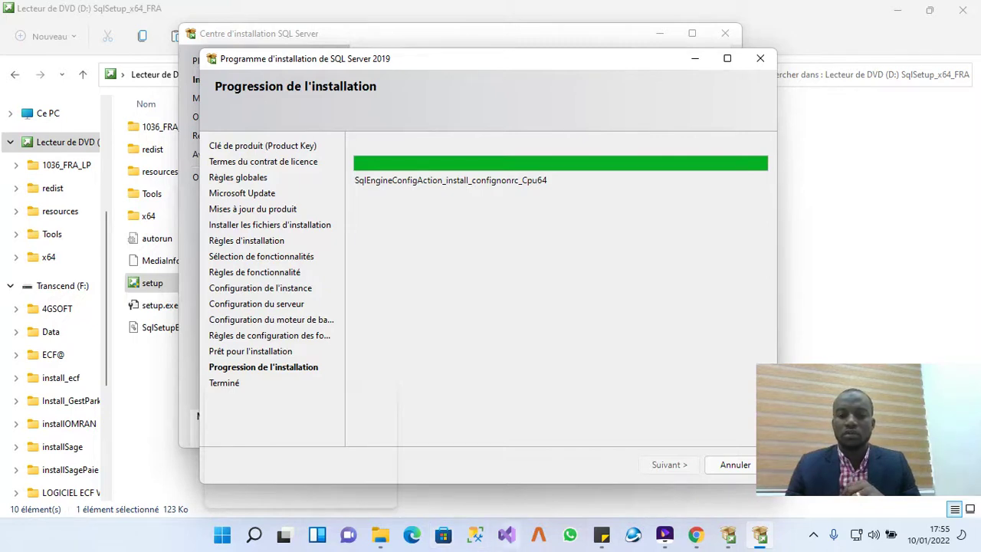
# Switch to Chrome and search Google for "sql management studio" in a new tab.
pyautogui.click(696, 534)
pyautogui.hotkey('ctrl', 't')
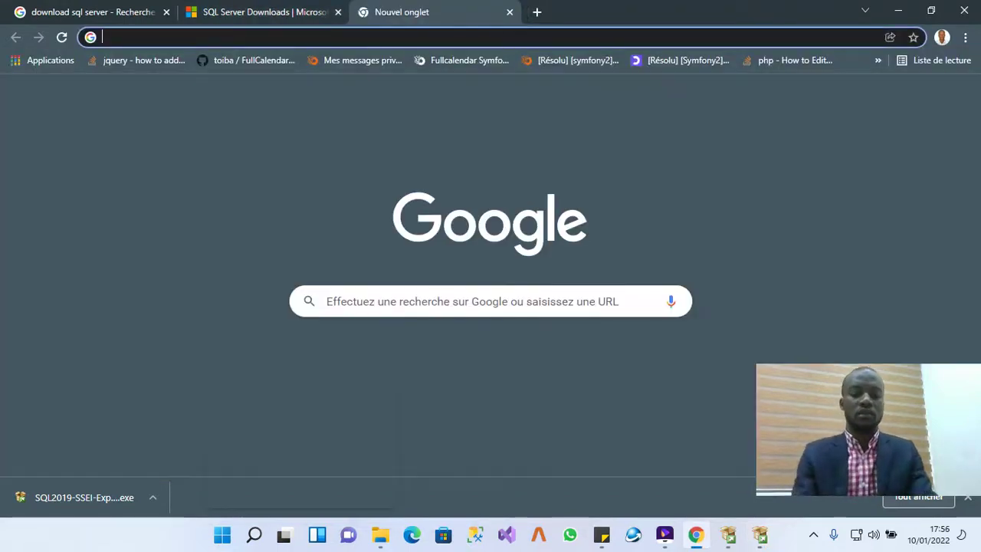
pyautogui.write('sql ma')
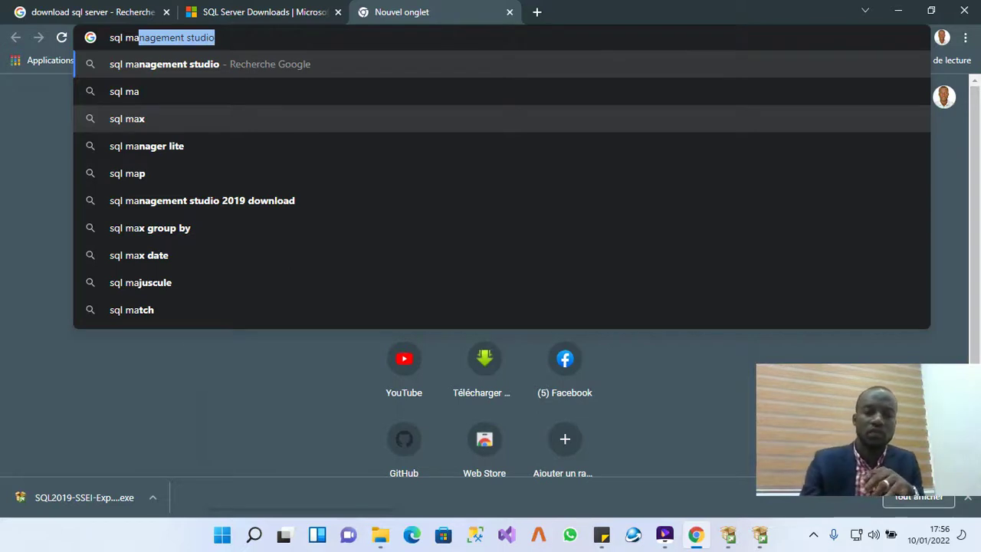
pyautogui.press('Return')
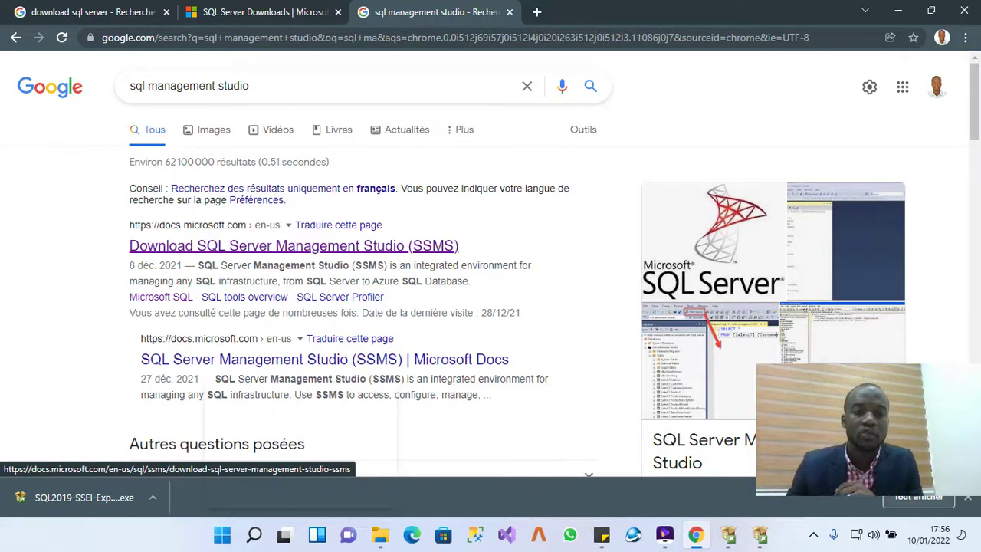
# Open the Download SQL Server Management Studio (SSMS) result in a new tab and find the free SSMS 18.10 download link.
pyautogui.rightClick(234, 249)
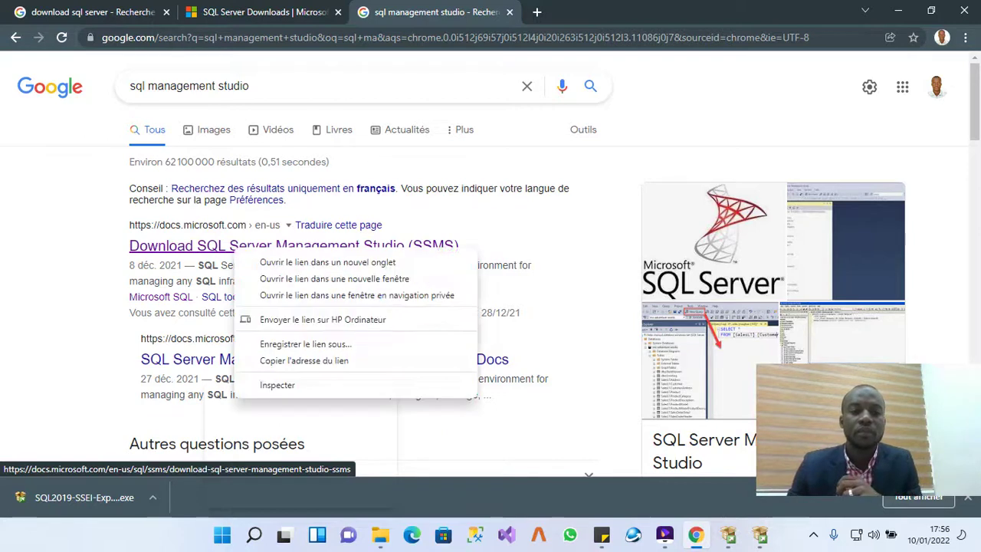
pyautogui.click(328, 262)
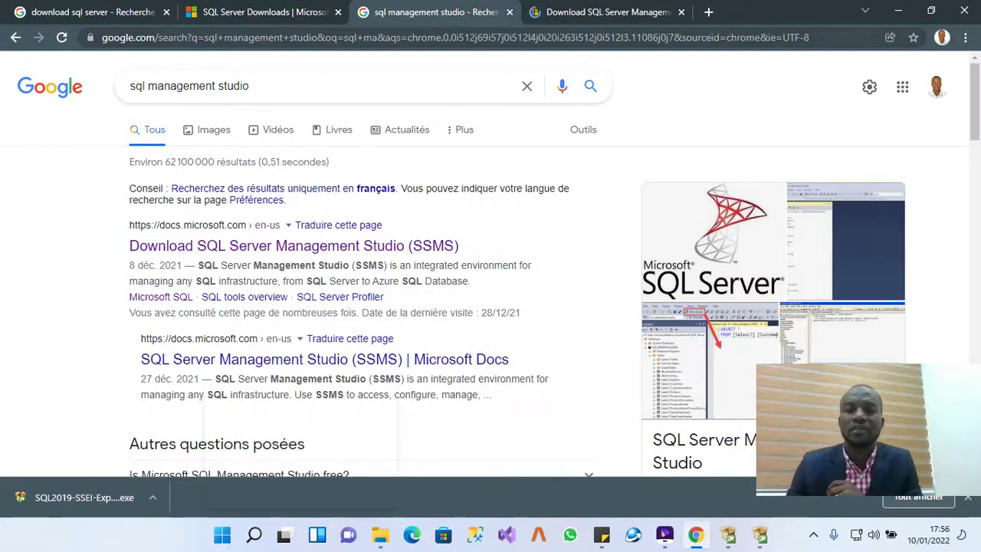
pyautogui.hotkey('ctrl', 'Tab')
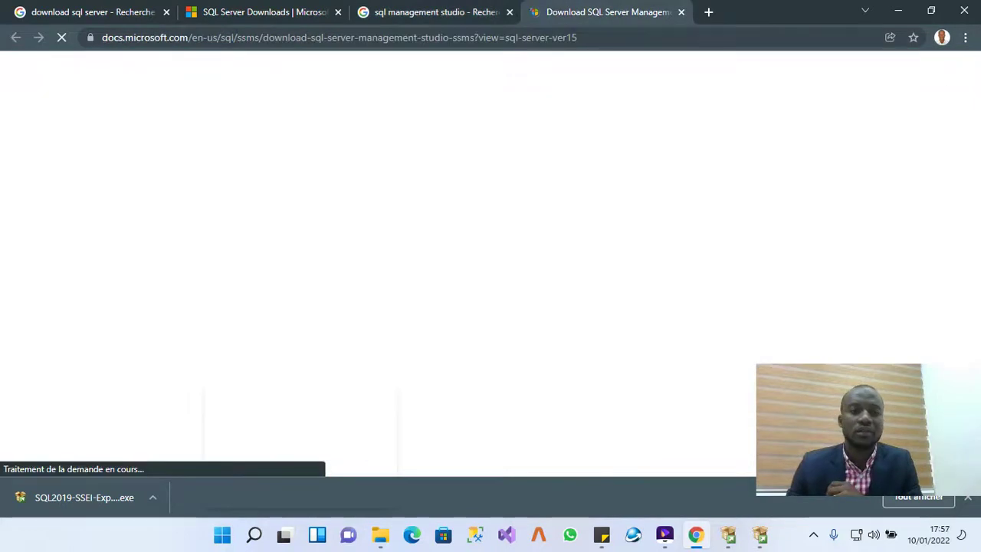
pyautogui.scroll(-3, 490, 307)
pyautogui.scroll(2, 491, 307)
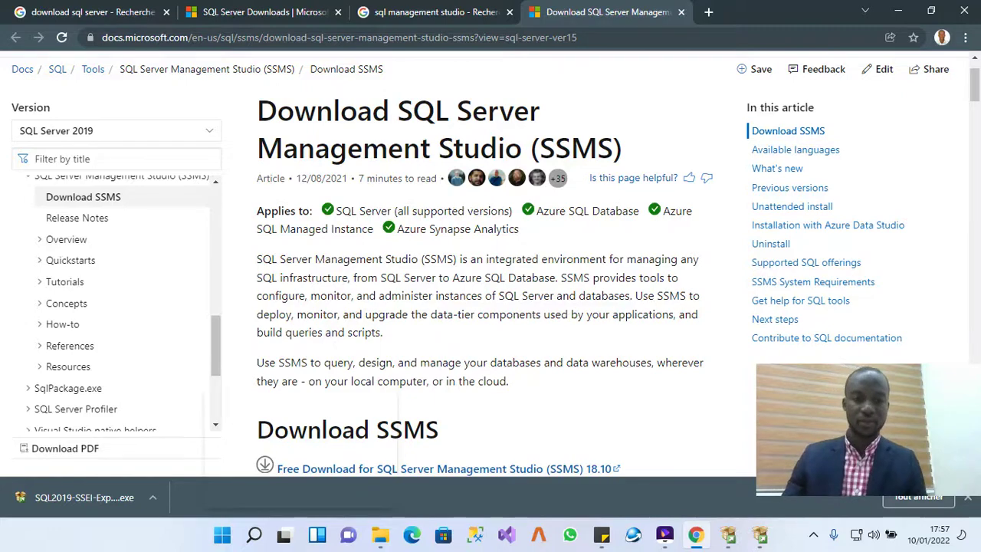
pyautogui.scroll(-2, 491, 291)
pyautogui.scroll(-2, 491, 291)
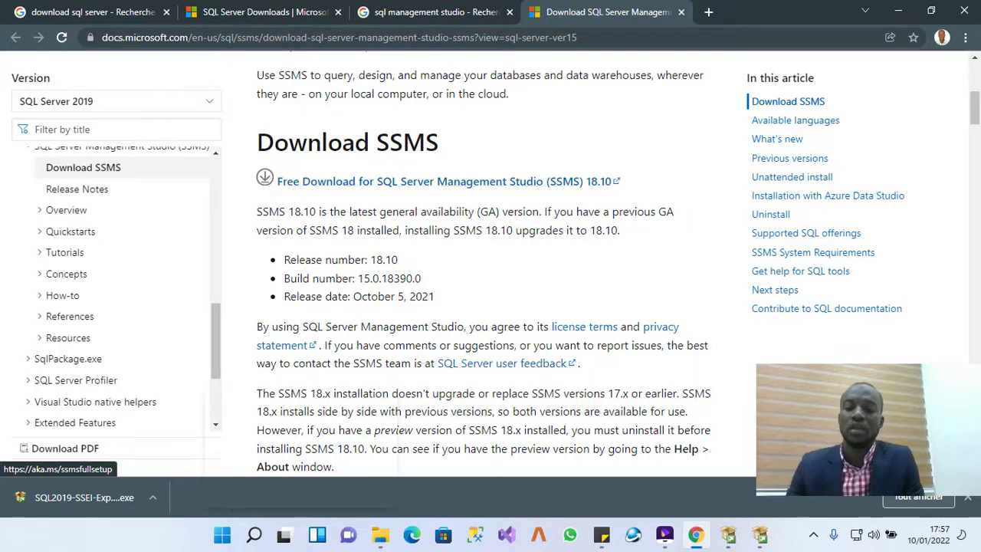
# Return to the SQL Server 2019 setup, review the component results, and close the wizard, the installation center and the disc's folder window.
pyautogui.click(759, 535)
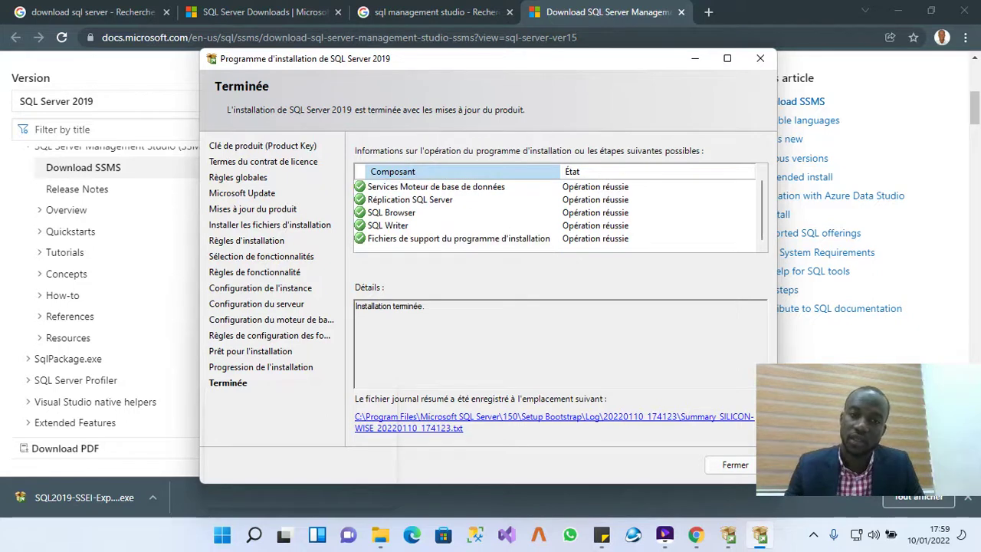
pyautogui.scroll(-1, 555, 215)
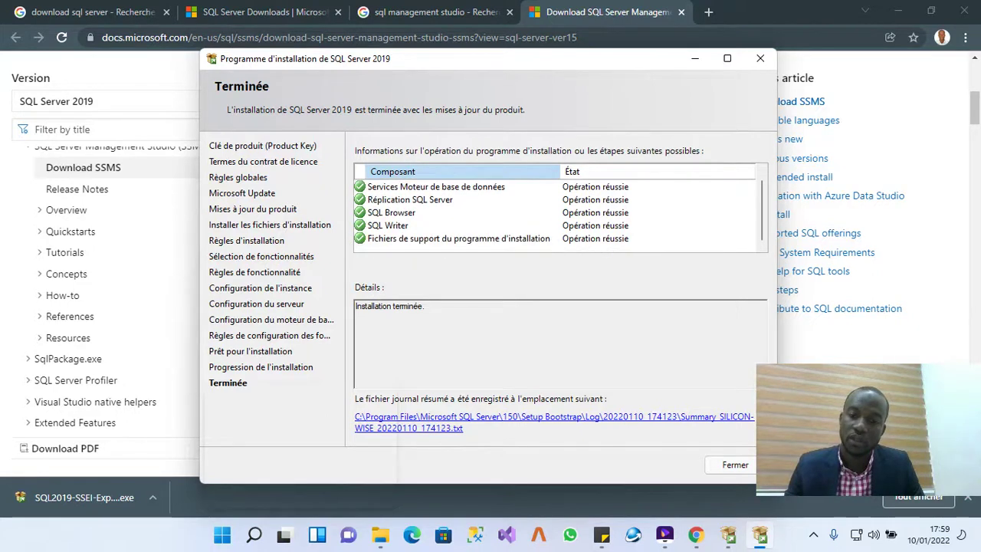
pyautogui.click(735, 464)
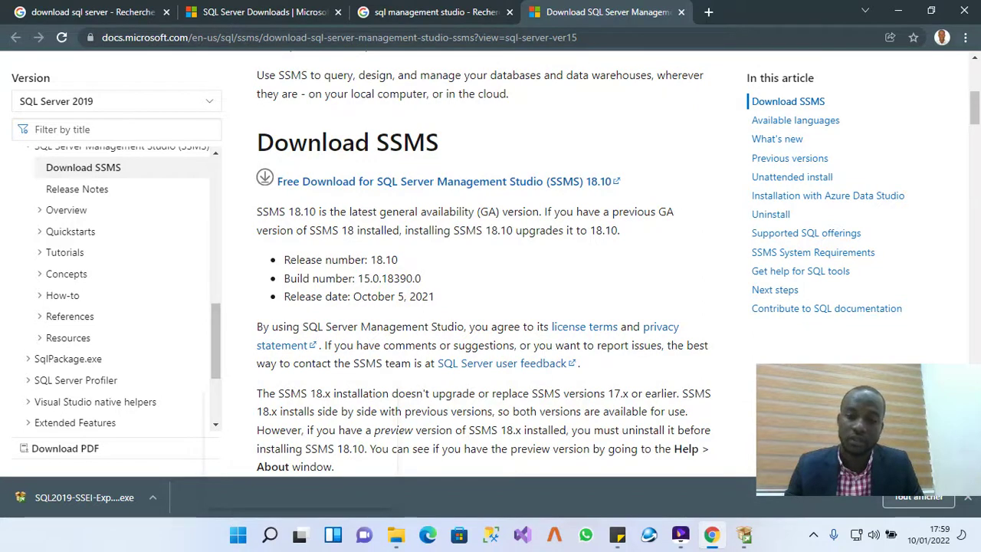
pyautogui.click(492, 535)
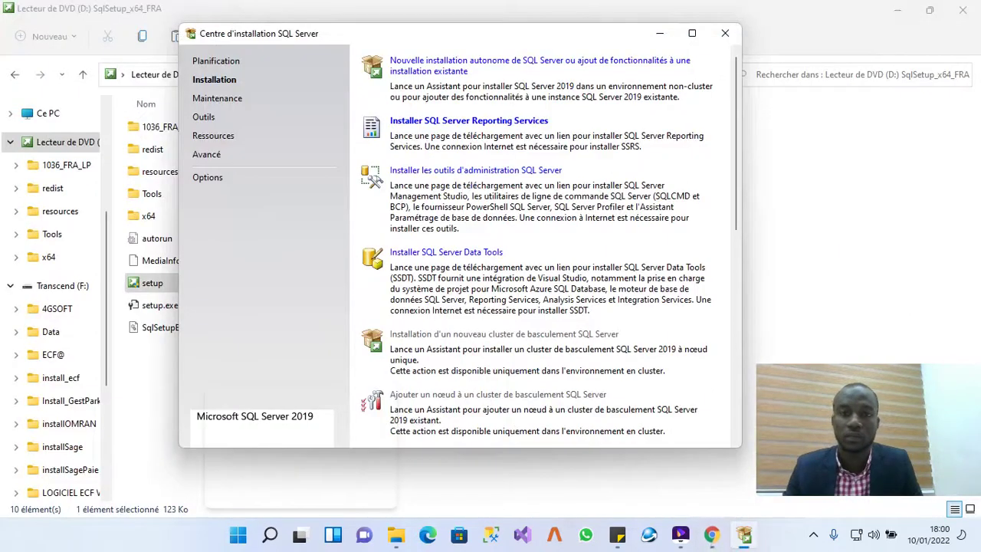
pyautogui.click(725, 33)
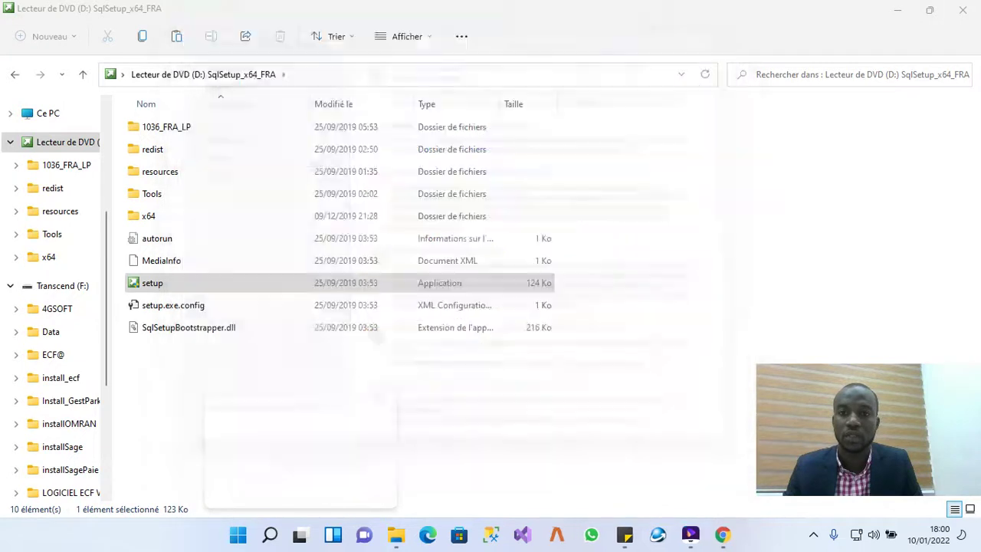
pyautogui.click(962, 9)
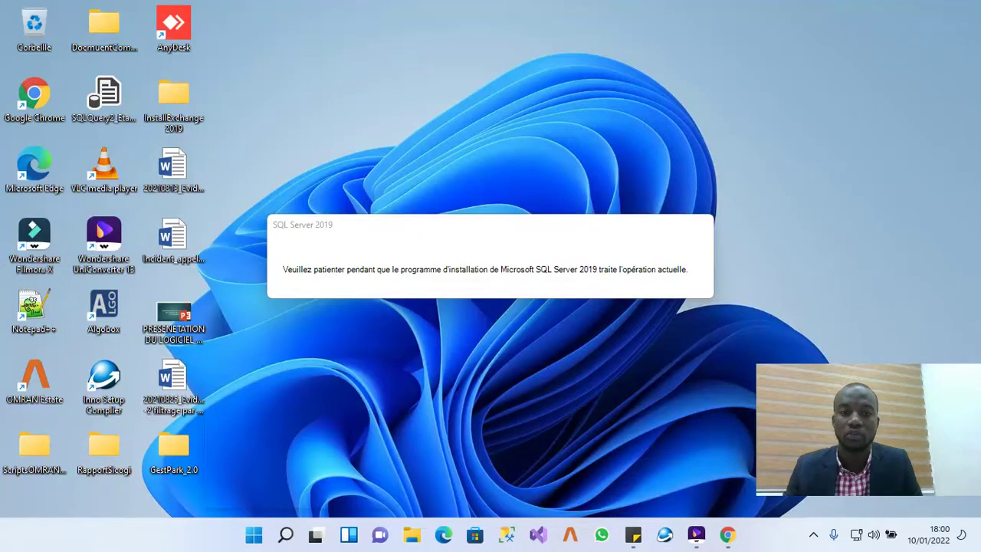
# Open SQL Server Management Studio and connect to the SILICON-WISE database engine with Windows authentication.
pyautogui.click(506, 535)
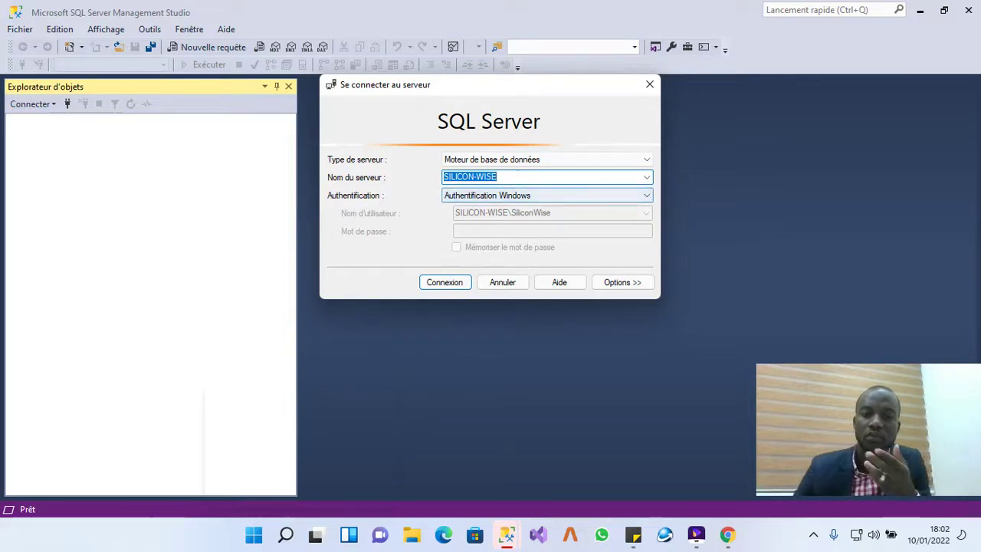
pyautogui.press('Return')
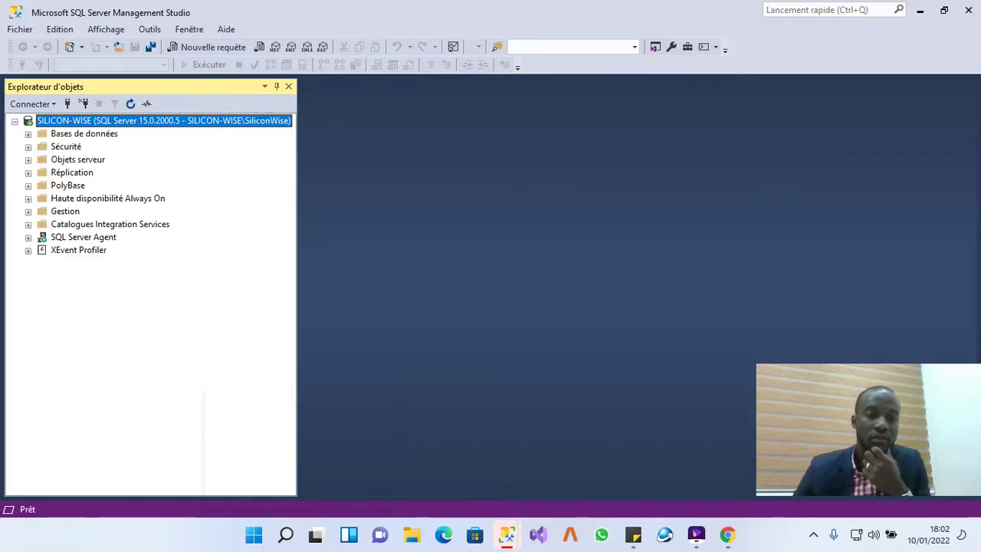
# Examine the server's Sécurité, Gestion and Bases de données folders and the actions available for databases.
pyautogui.click(85, 134)
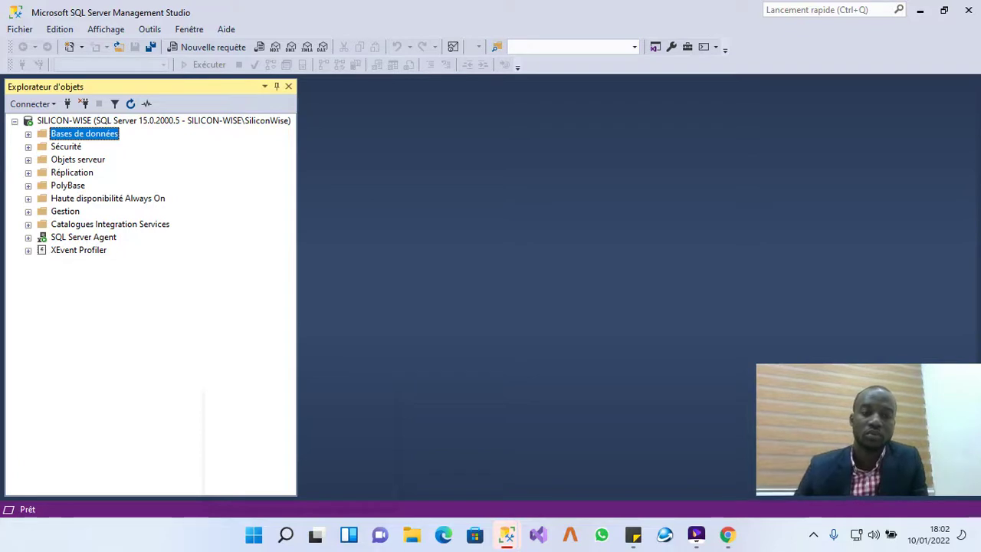
pyautogui.click(66, 146)
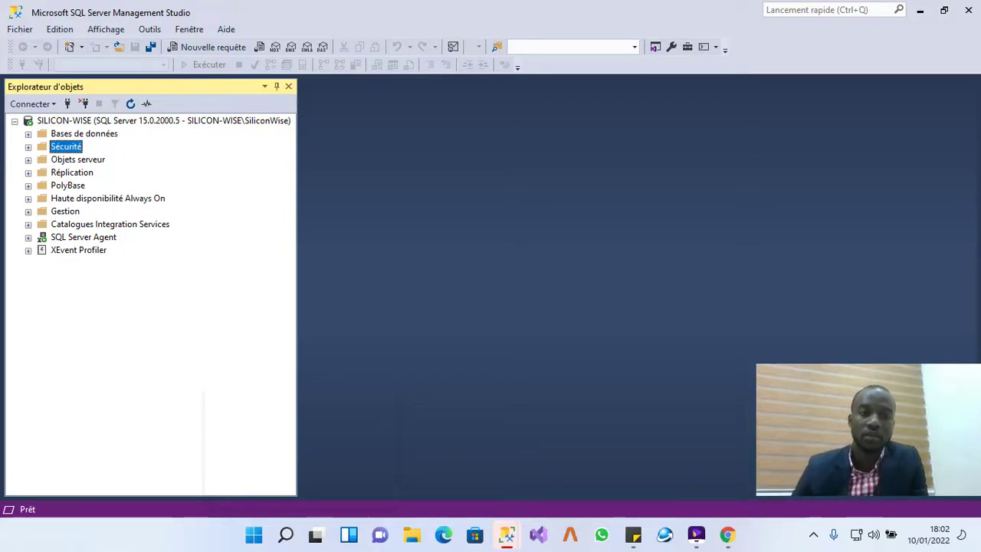
pyautogui.press('Right')
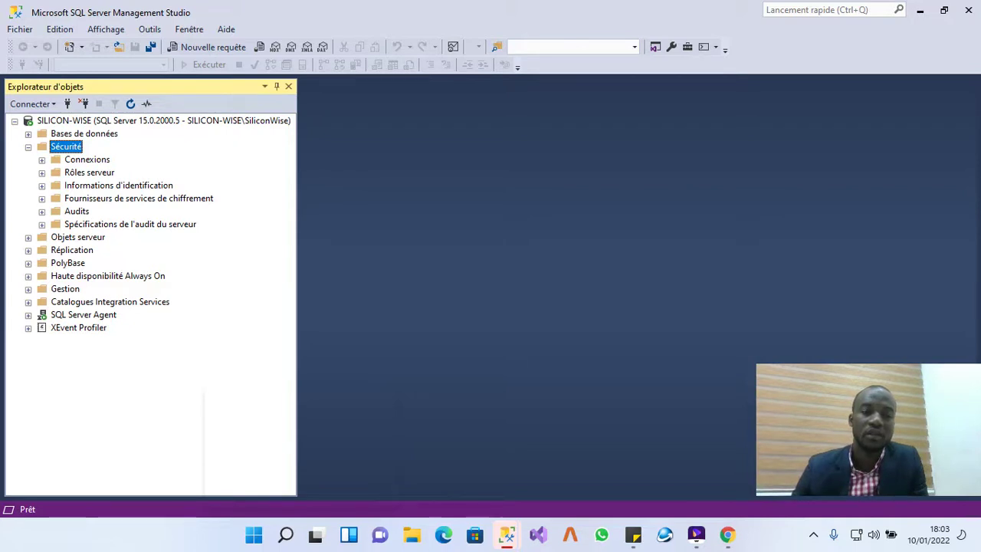
pyautogui.click(29, 289)
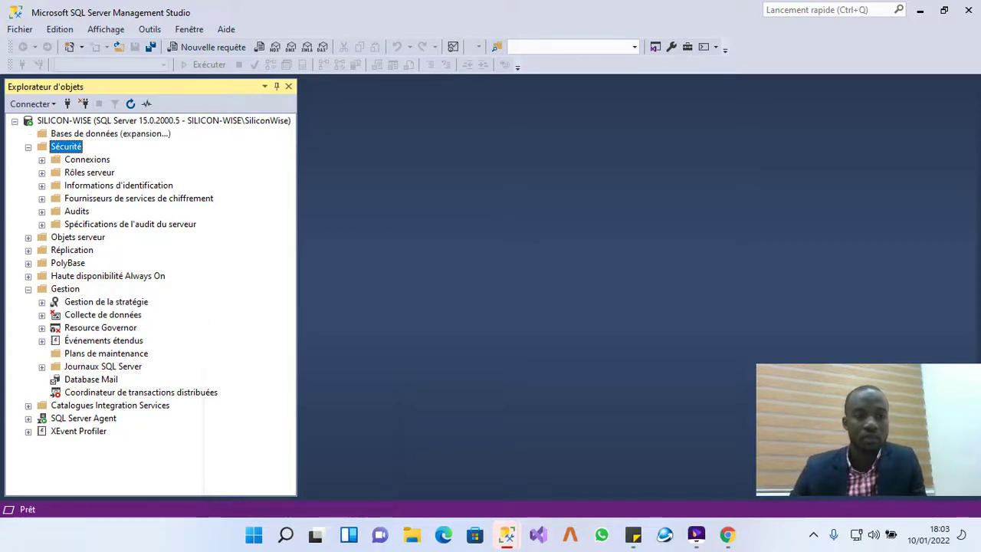
pyautogui.click(28, 134)
pyautogui.click(85, 133)
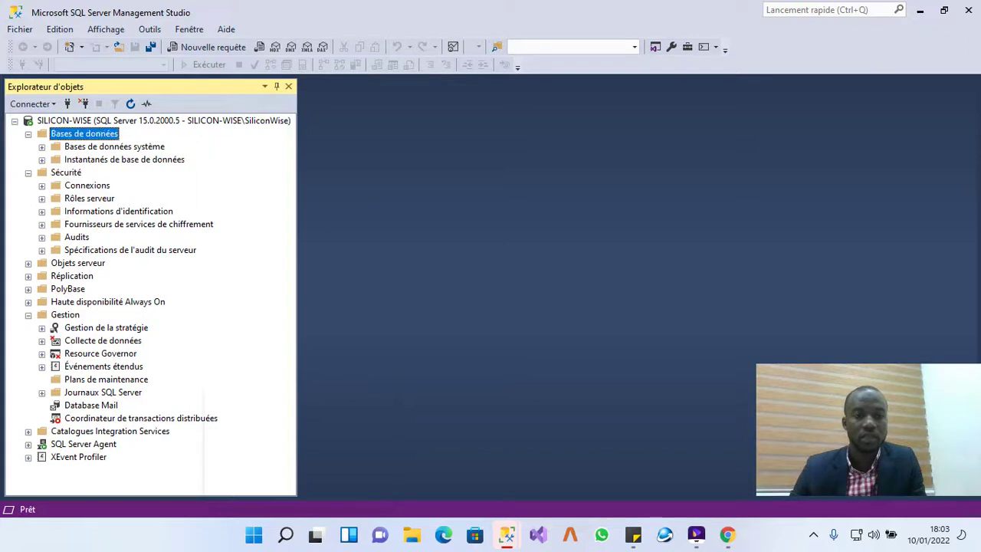
pyautogui.rightClick(70, 135)
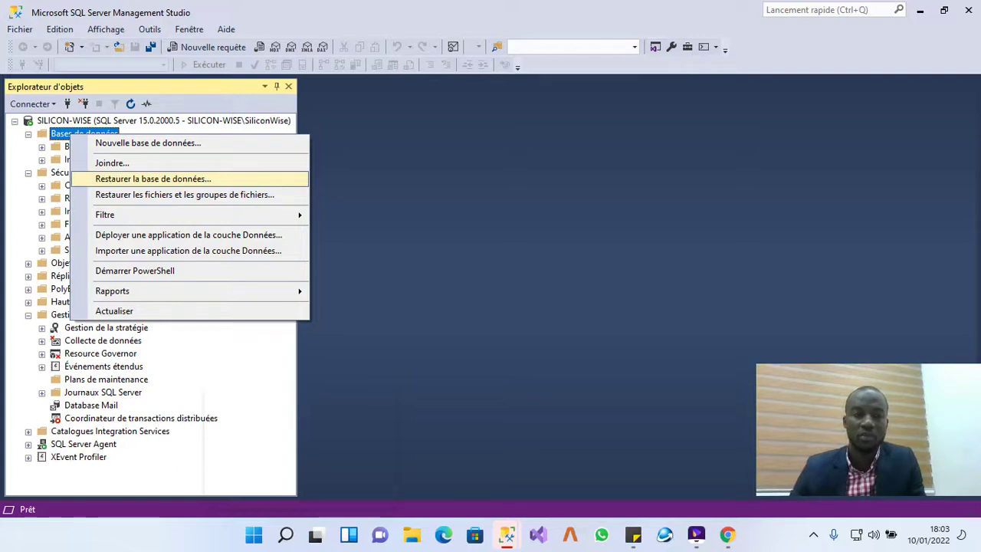
# Disconnect from the server and prepare a new connection to SILICON-WISE using SQL Server authentication.
pyautogui.click(85, 103)
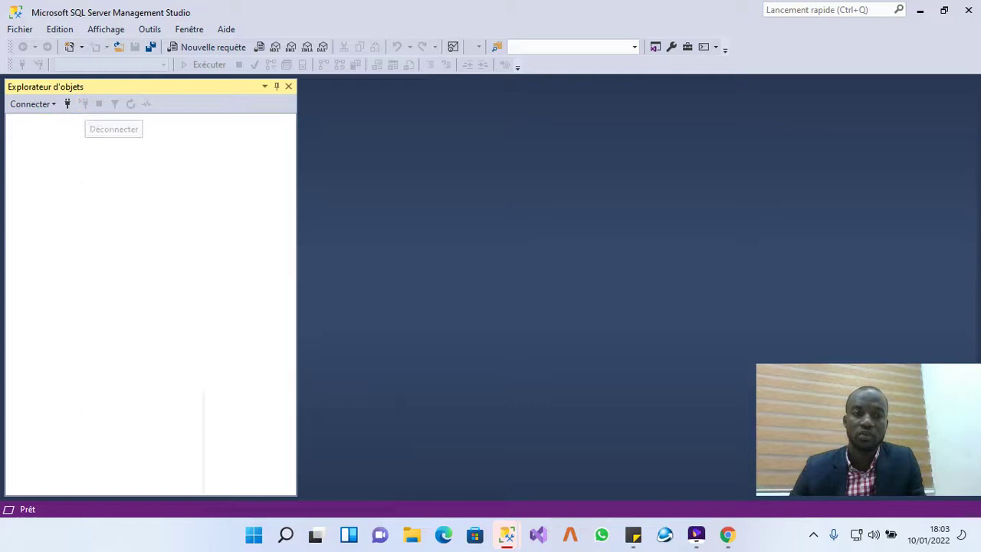
pyautogui.click(67, 104)
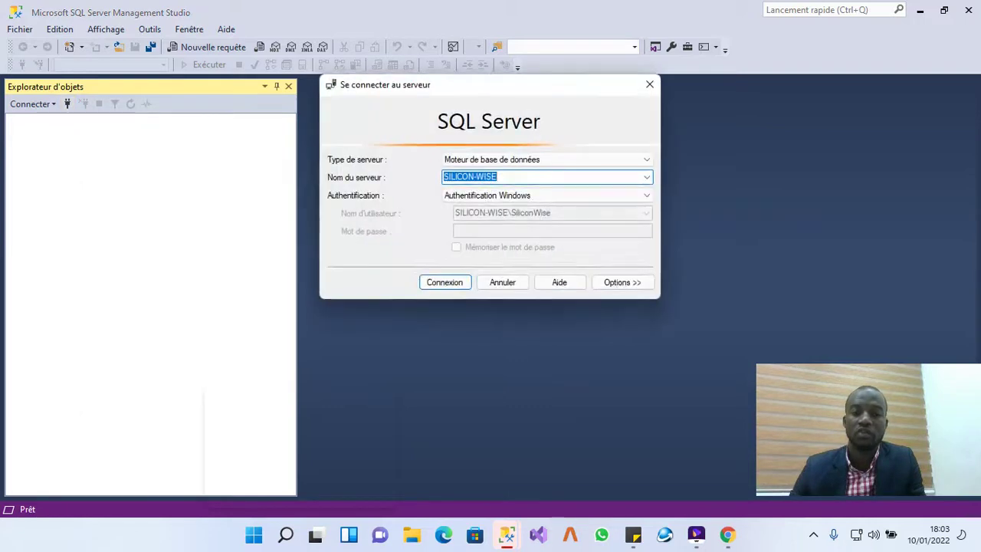
pyautogui.click(647, 178)
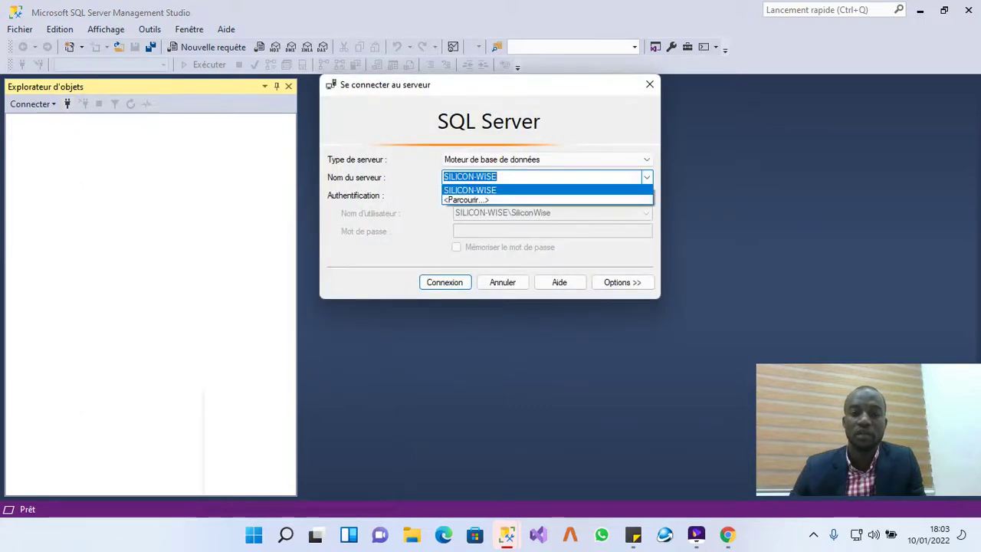
pyautogui.click(647, 177)
pyautogui.click(646, 196)
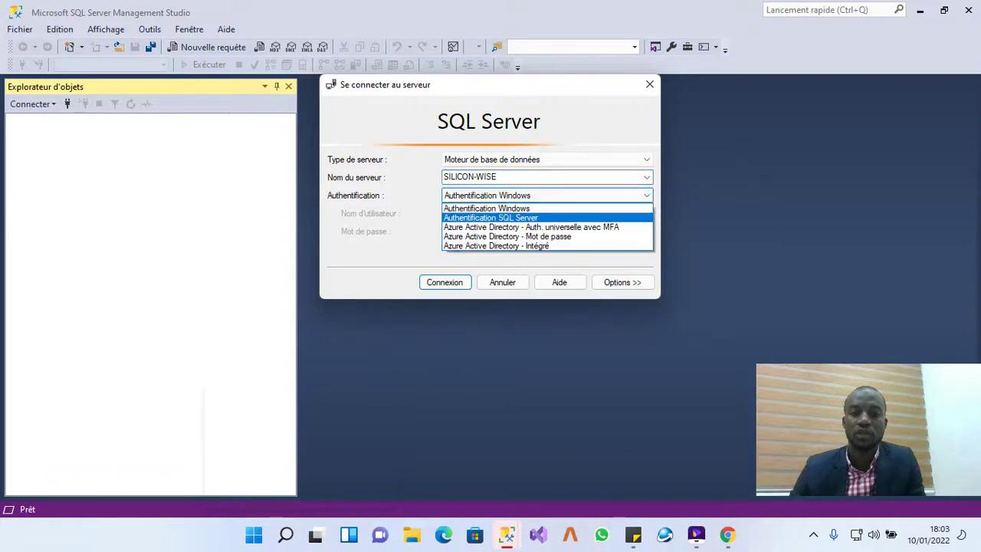
pyautogui.press('Return')
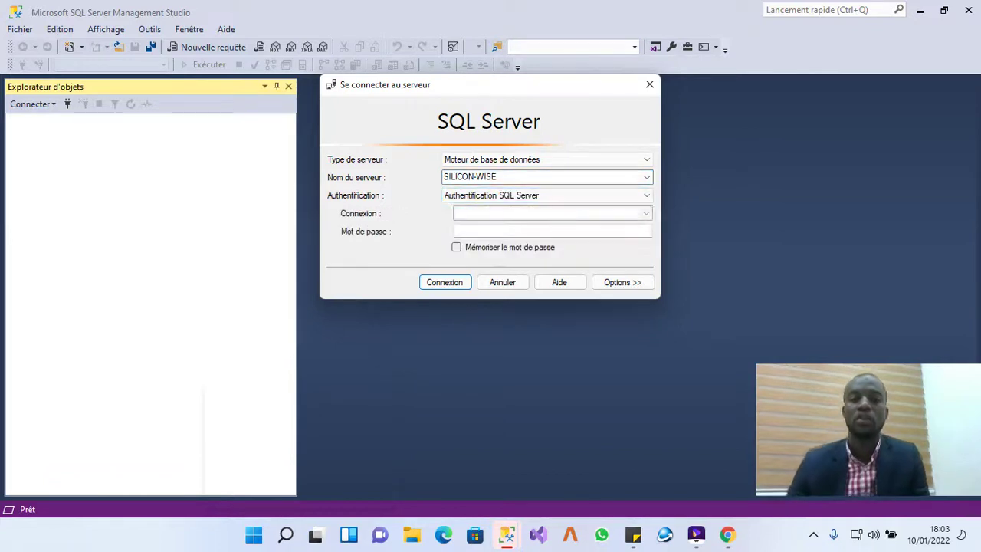
# Connect to the server with the sa login and enter the account password.
pyautogui.click(506, 213)
pyautogui.write('sa')
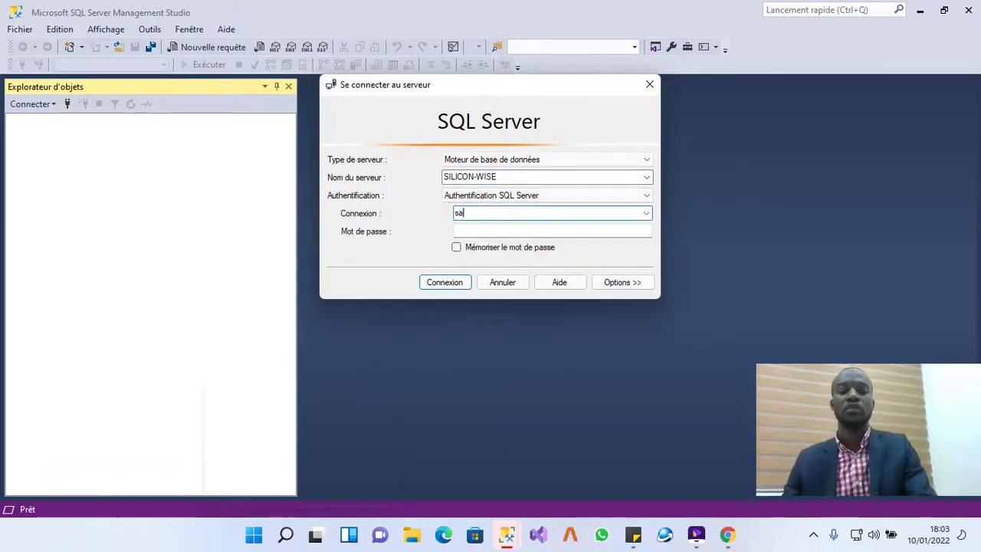
pyautogui.press('Tab')
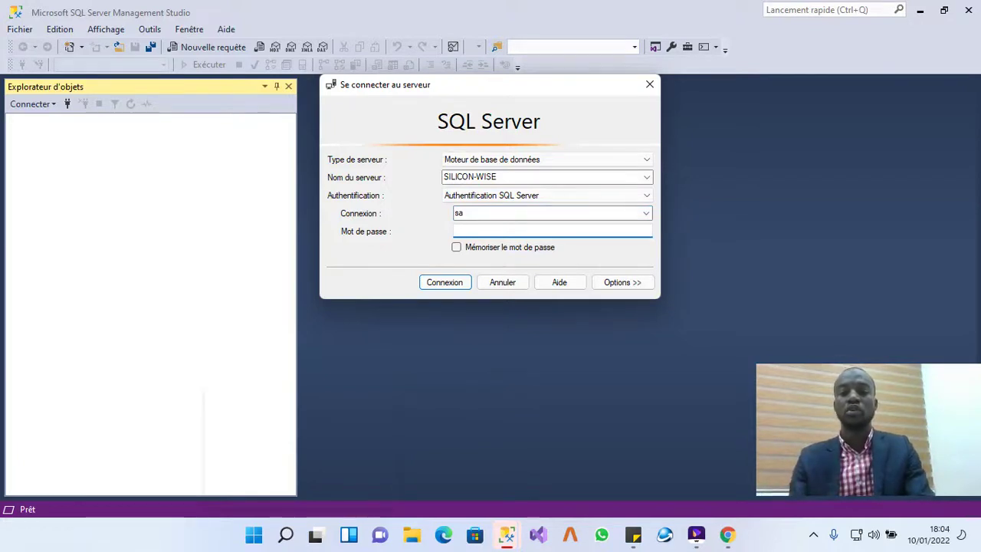
pyautogui.write('******')
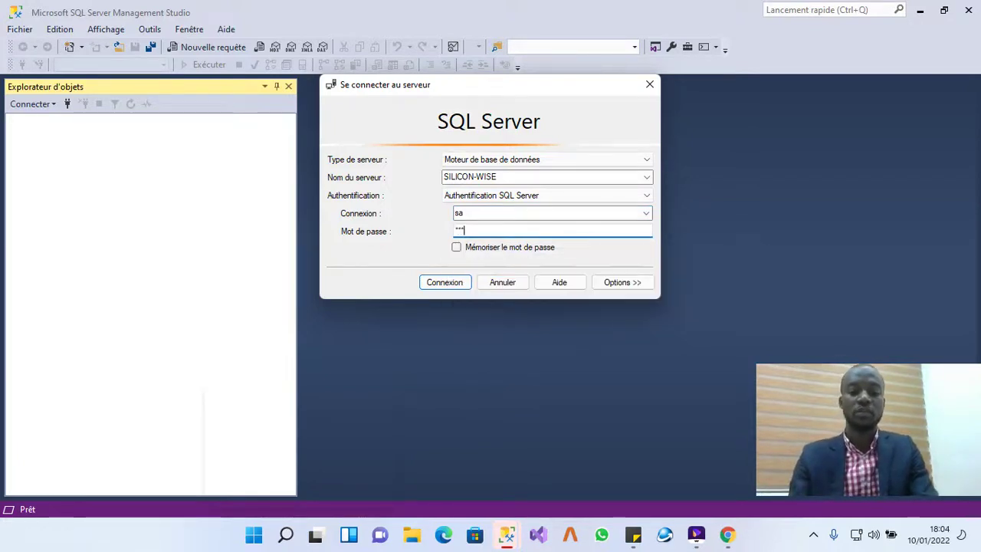
pyautogui.press('capslock')
pyautogui.write('****')
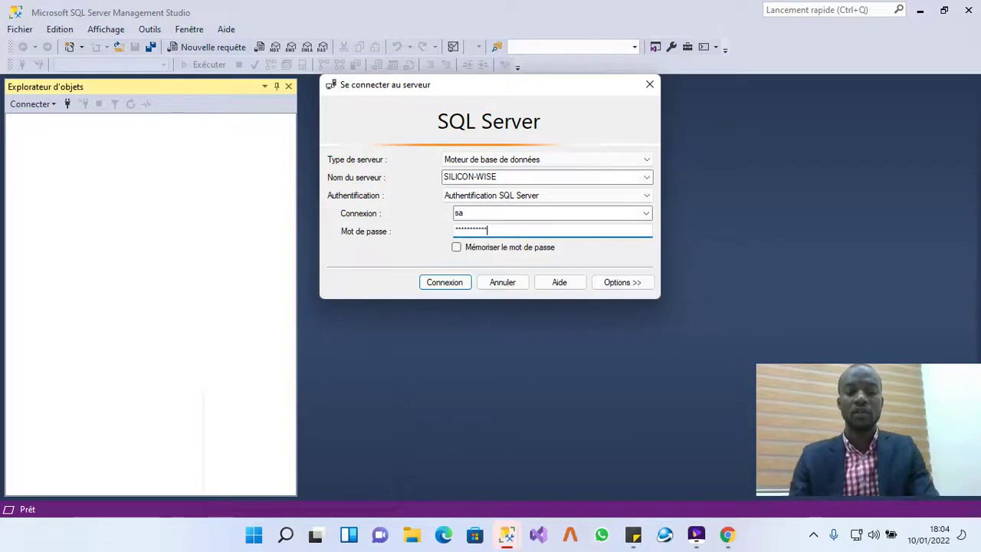
pyautogui.write('*')
pyautogui.press('capslock')
pyautogui.write('****')
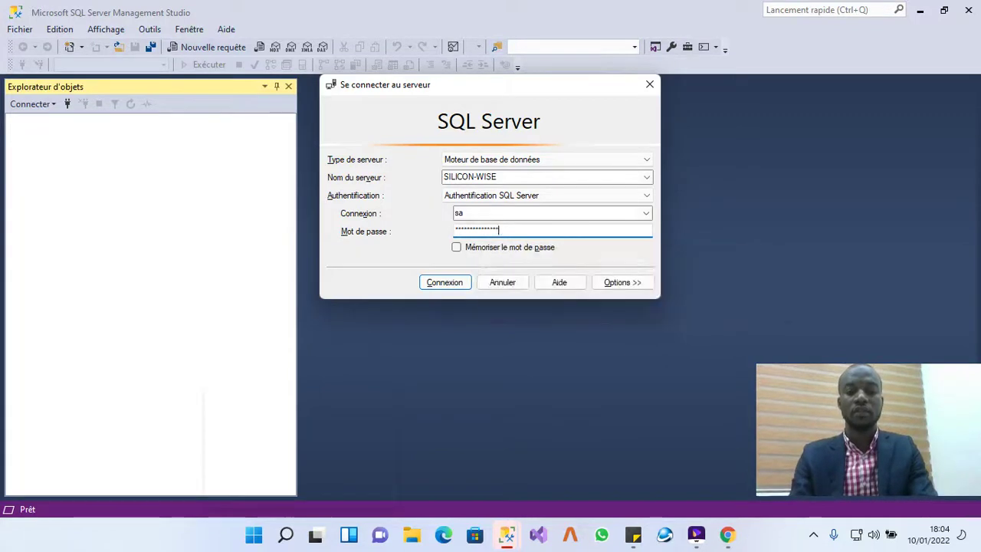
pyautogui.press('Return')
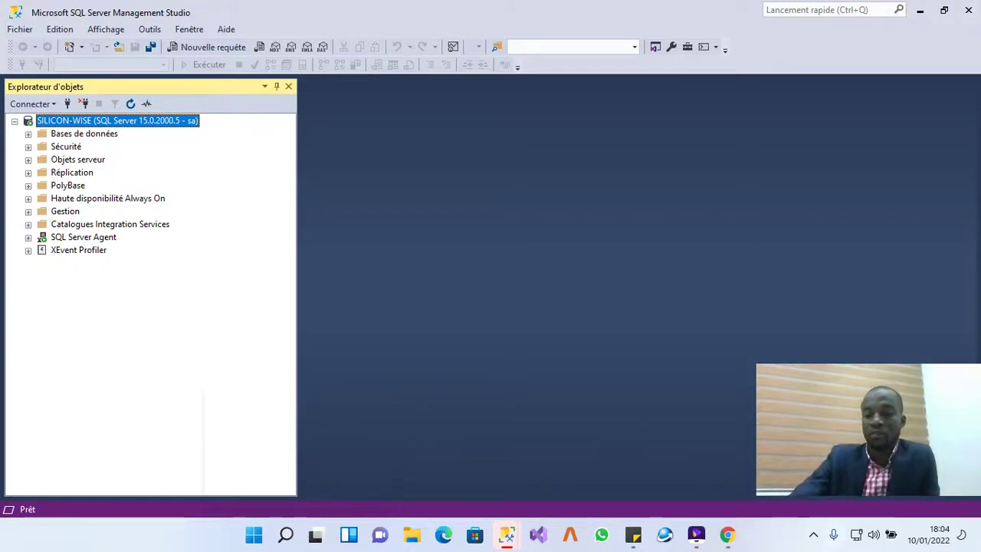
pyautogui.click(814, 535)
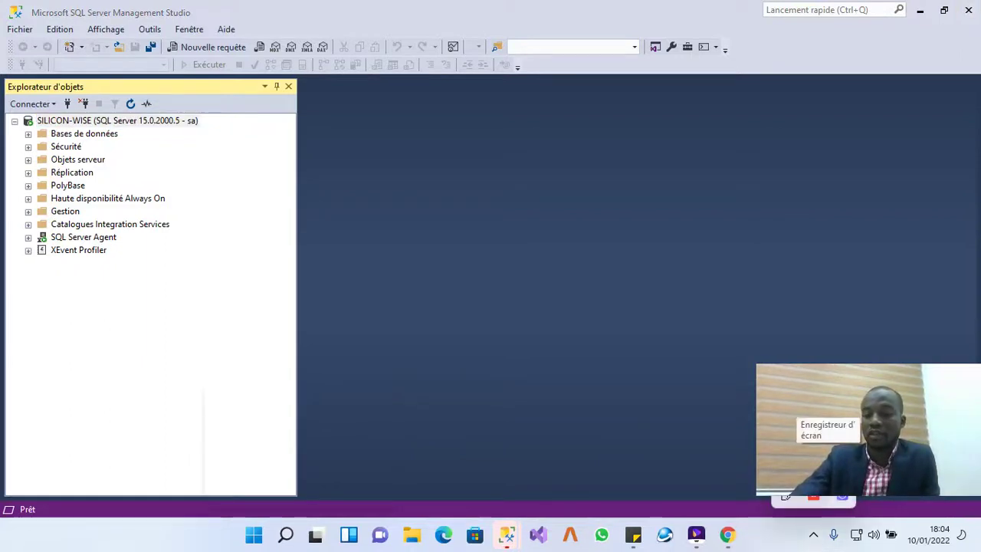
pyautogui.click(827, 464)
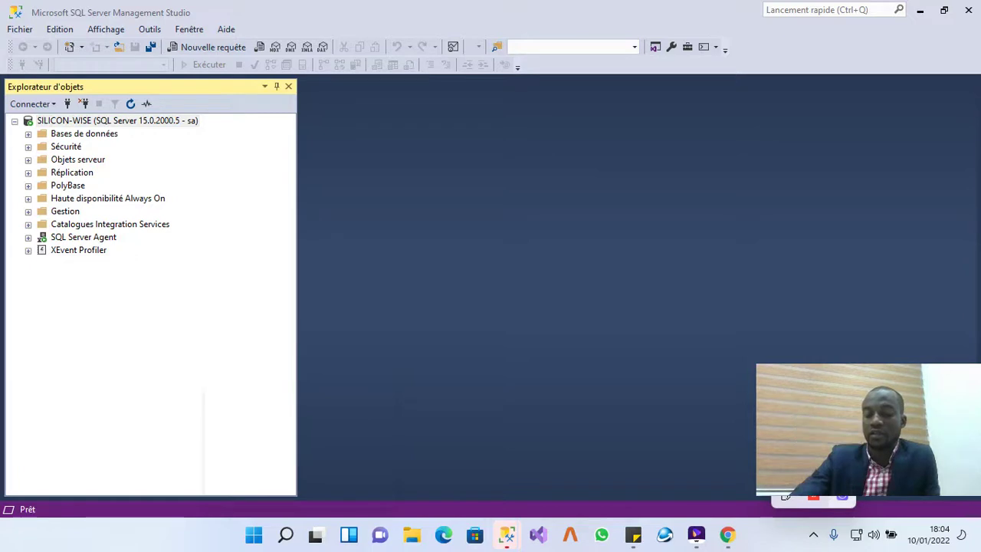